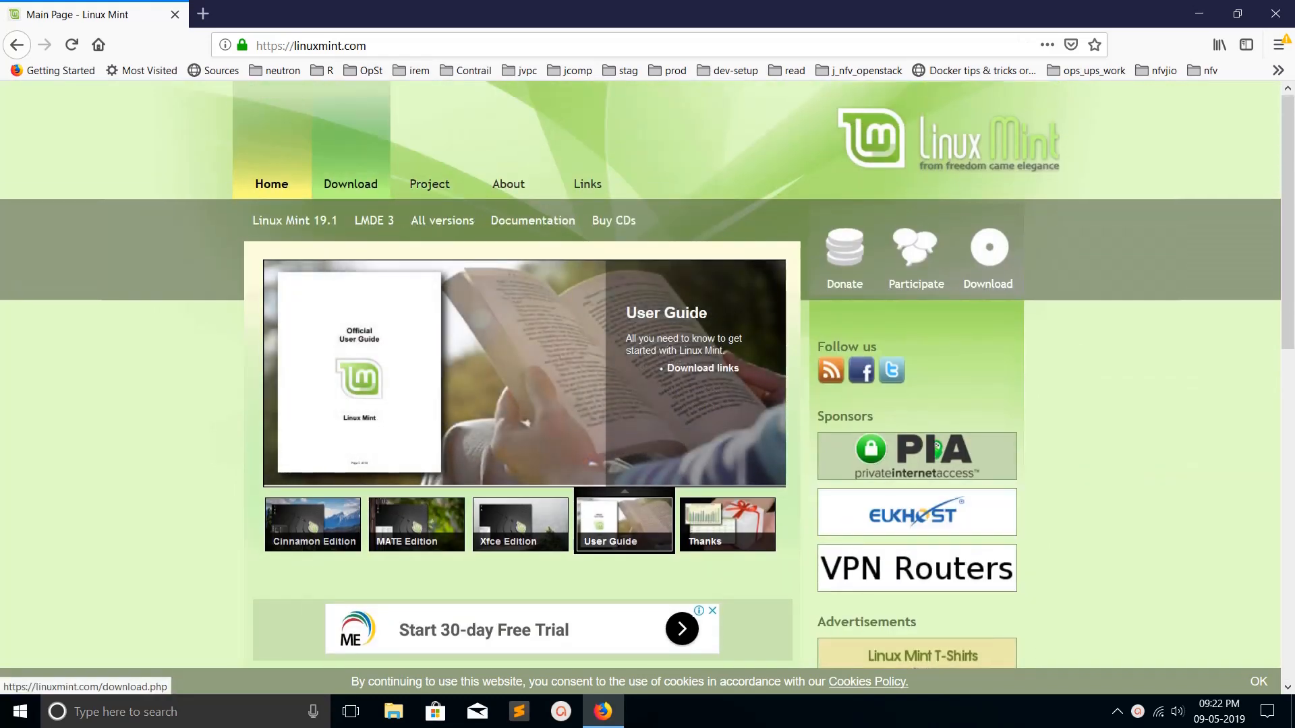
- On linuxmint.com, choose the Cinnamon 64-bit edition and download its ISO from the kernel.org mirror
left_click(351, 184)
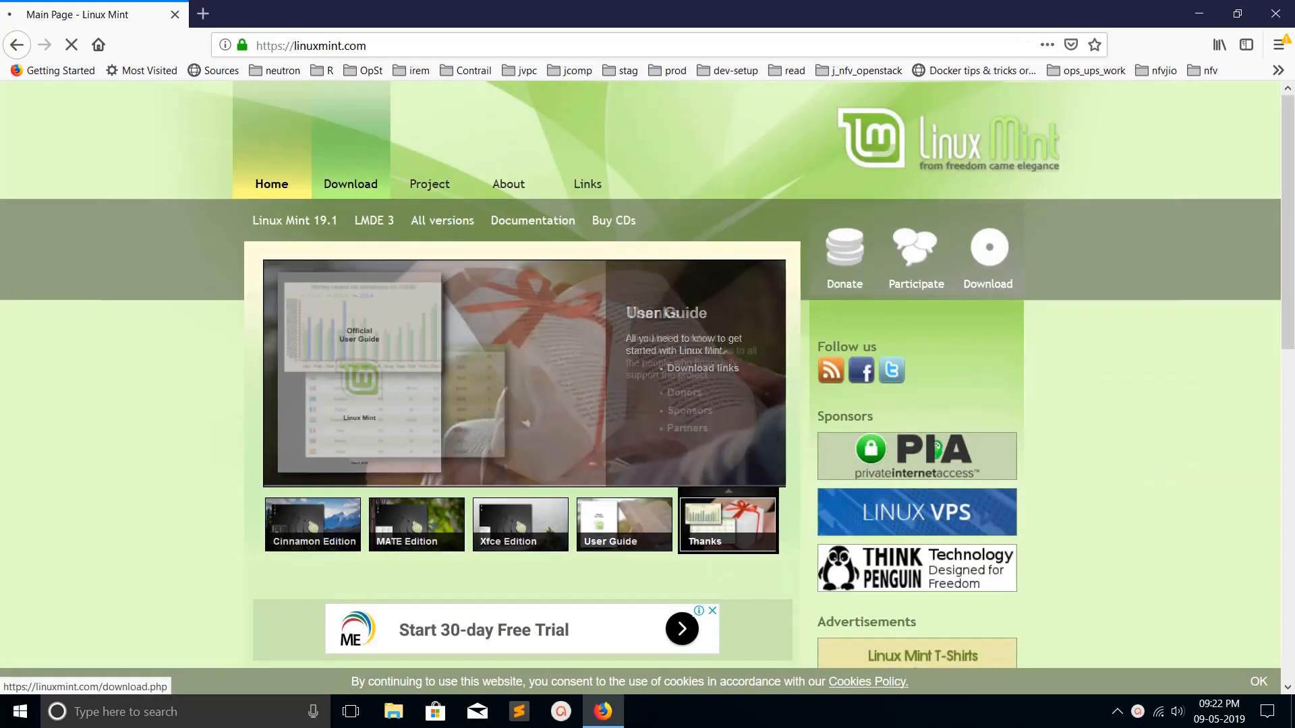
scroll(648, 371, "down", 5)
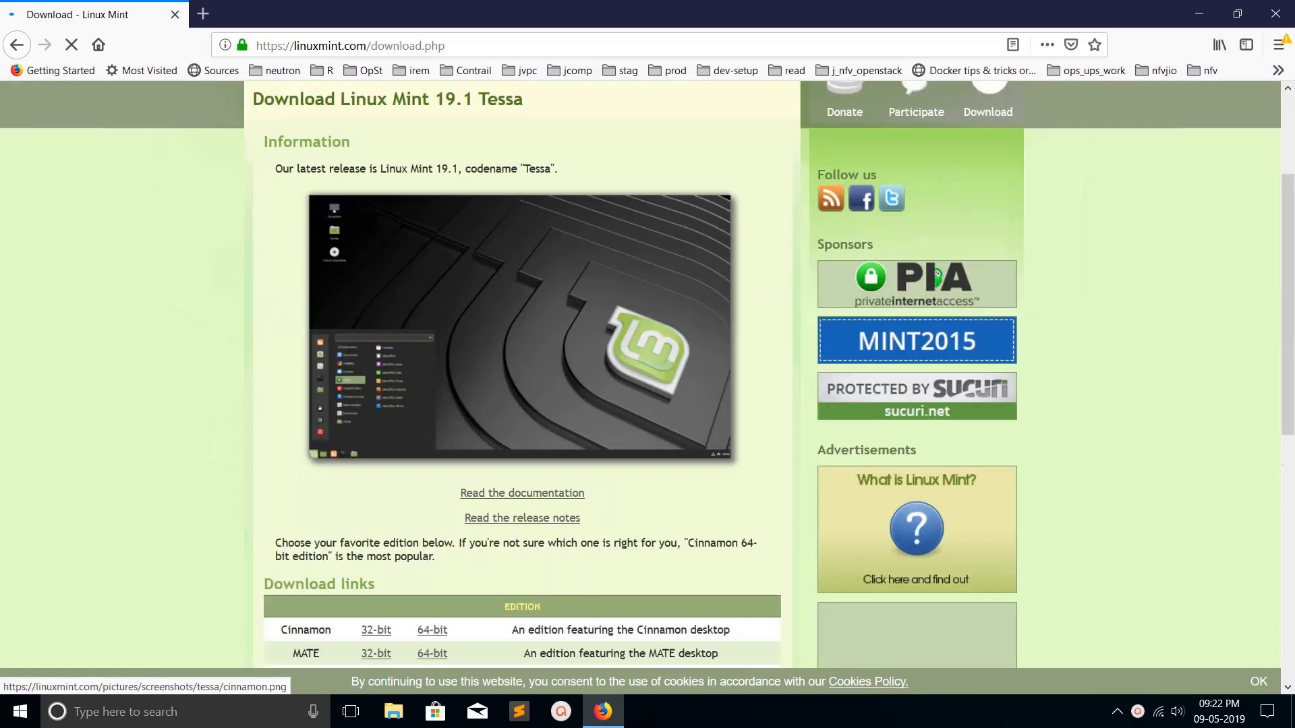
scroll(647, 371, "up", 5)
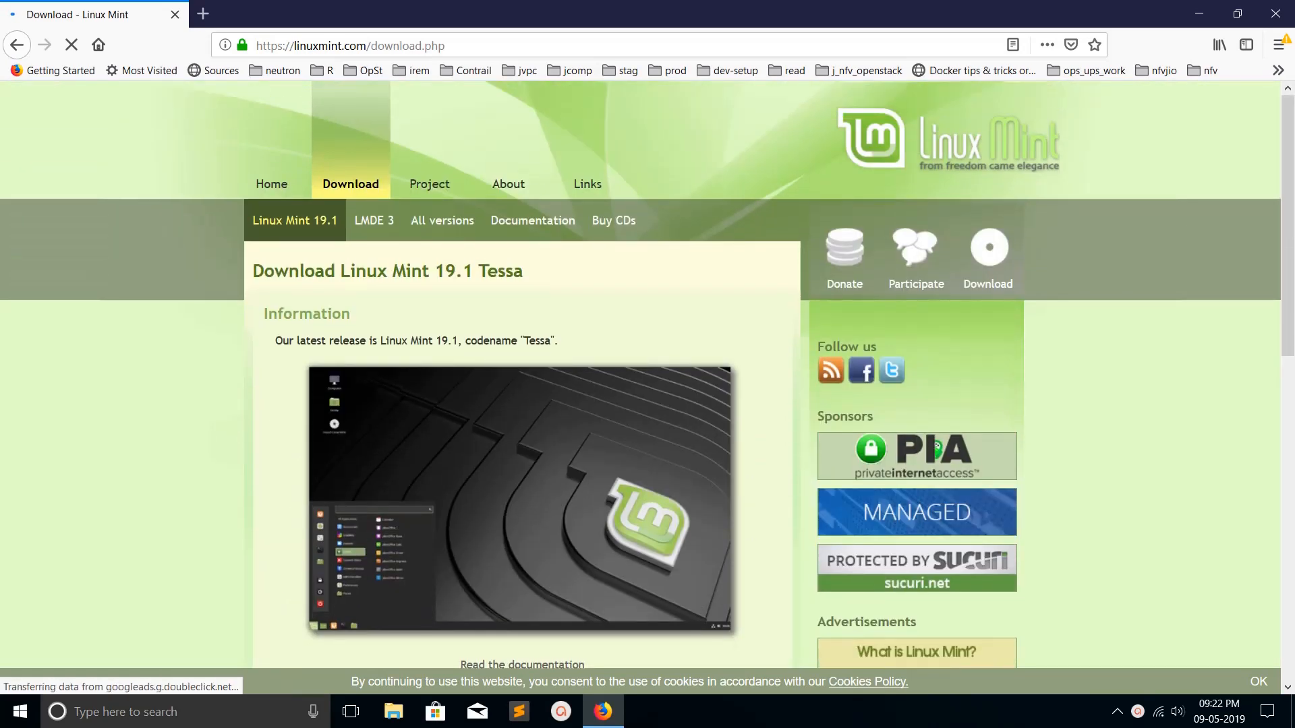
scroll(647, 375, "down", 7)
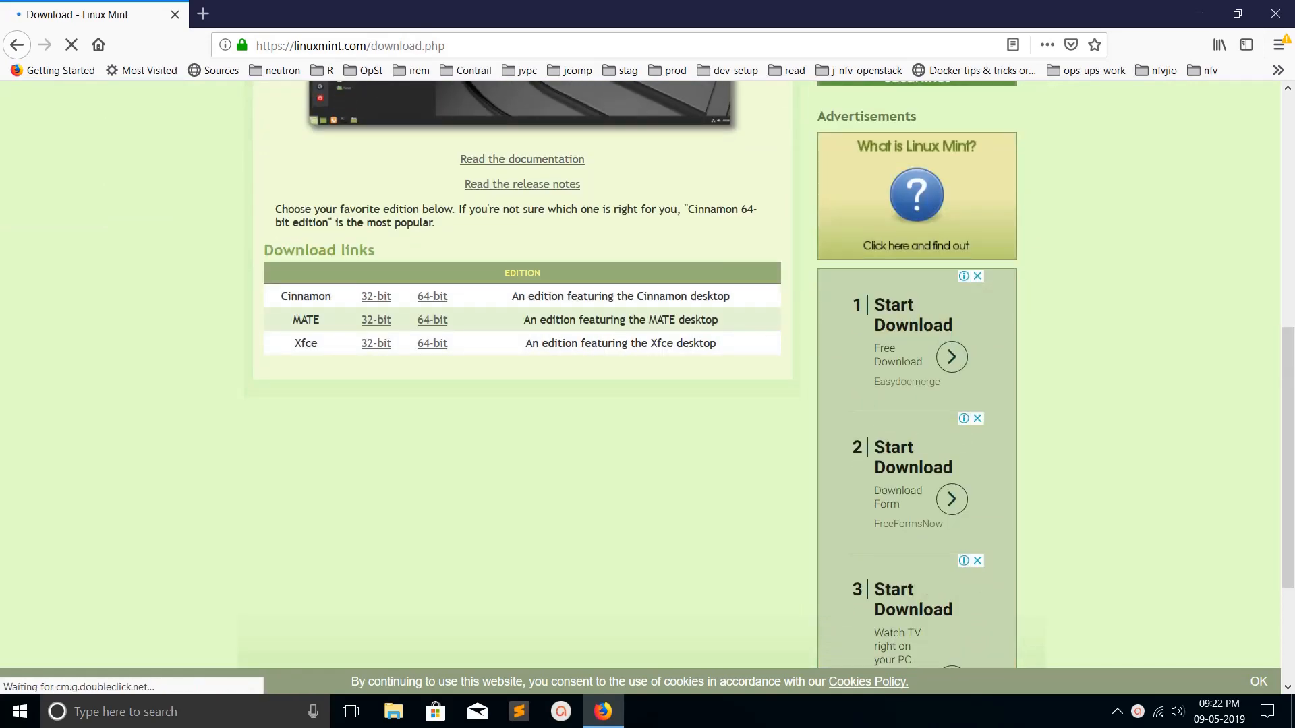
left_click(433, 296)
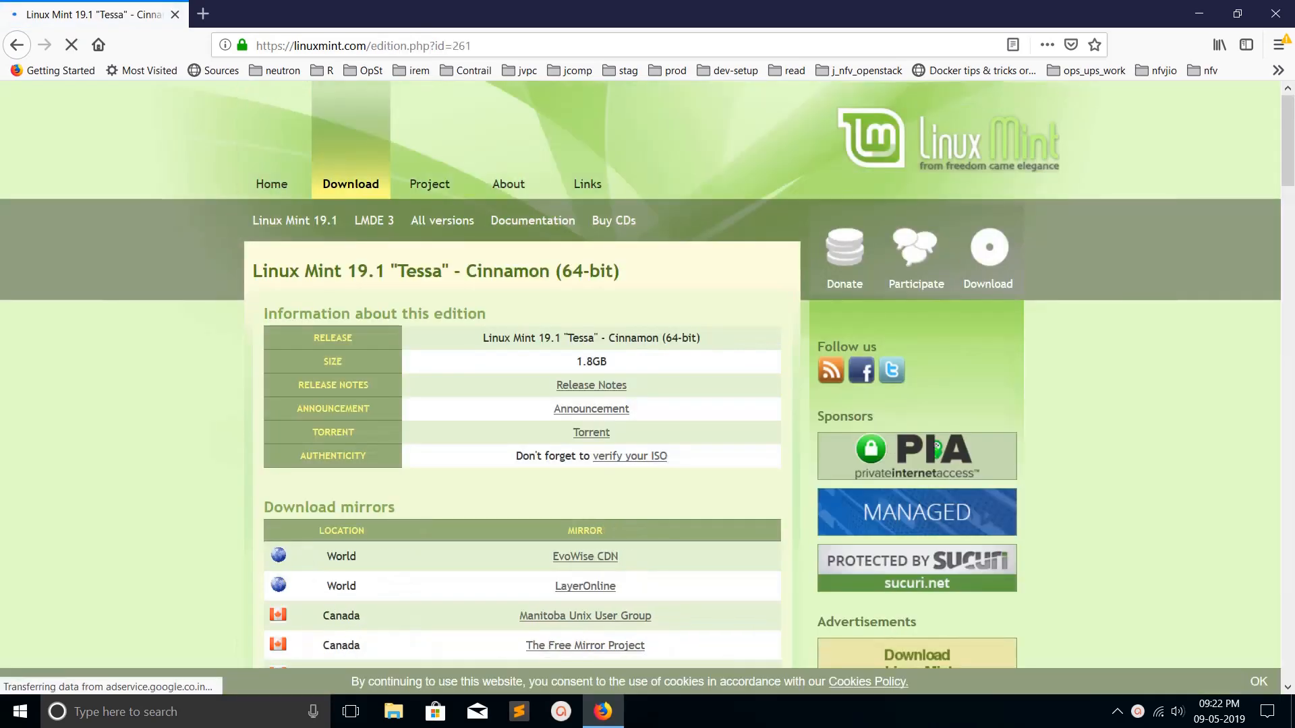
scroll(647, 378, "down", 3)
scroll(585, 497, "down", 2)
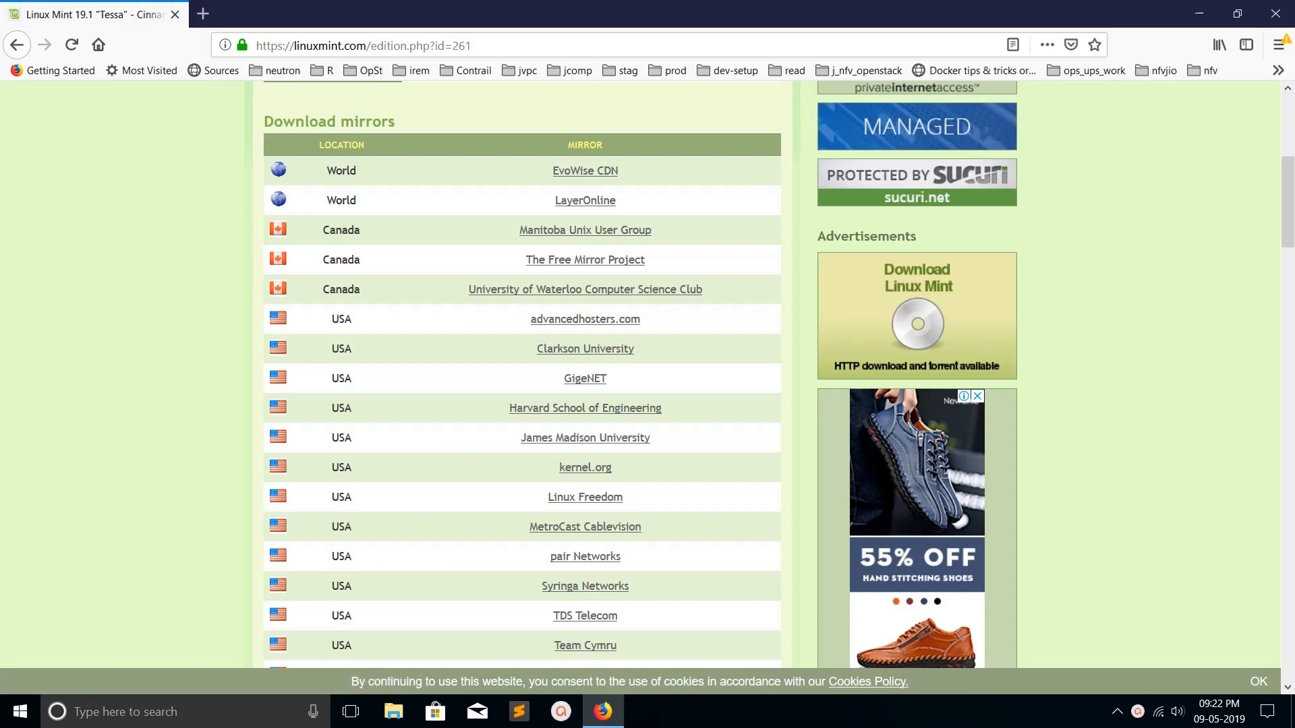
left_click(586, 468)
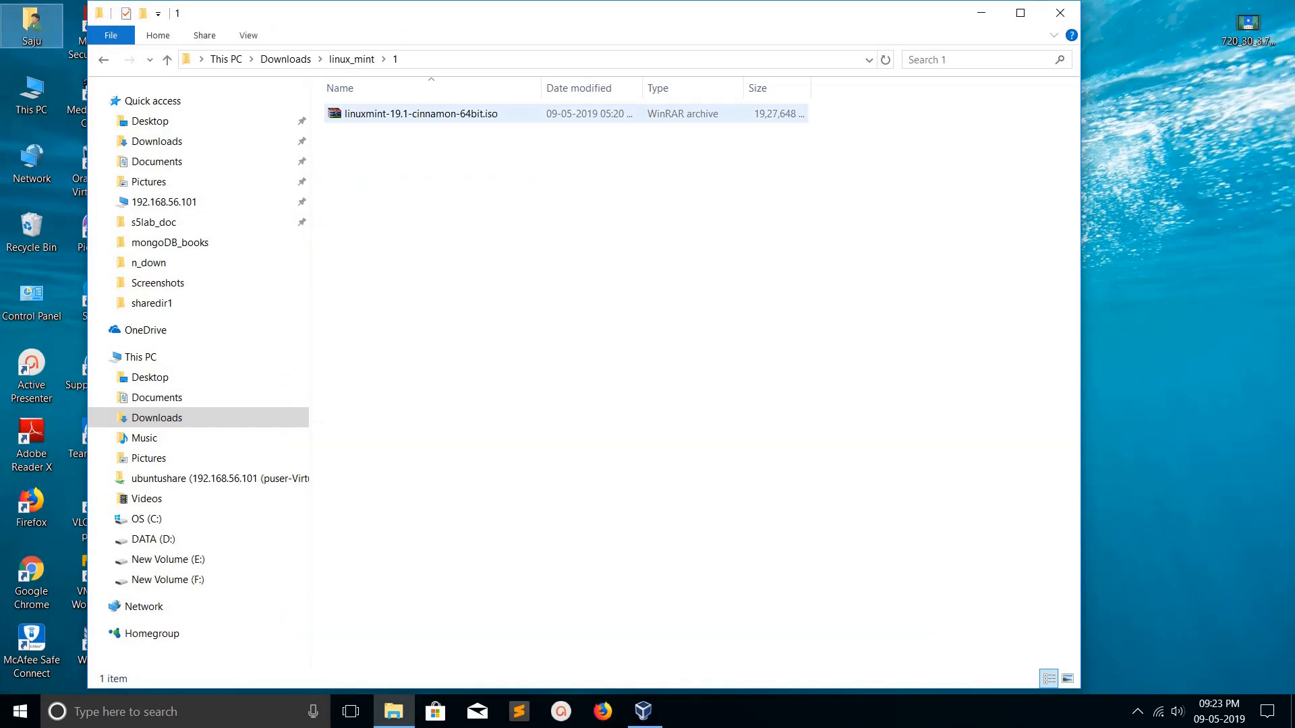
- Bring the VirtualBox Manager window up from the taskbar
left_click(643, 711)
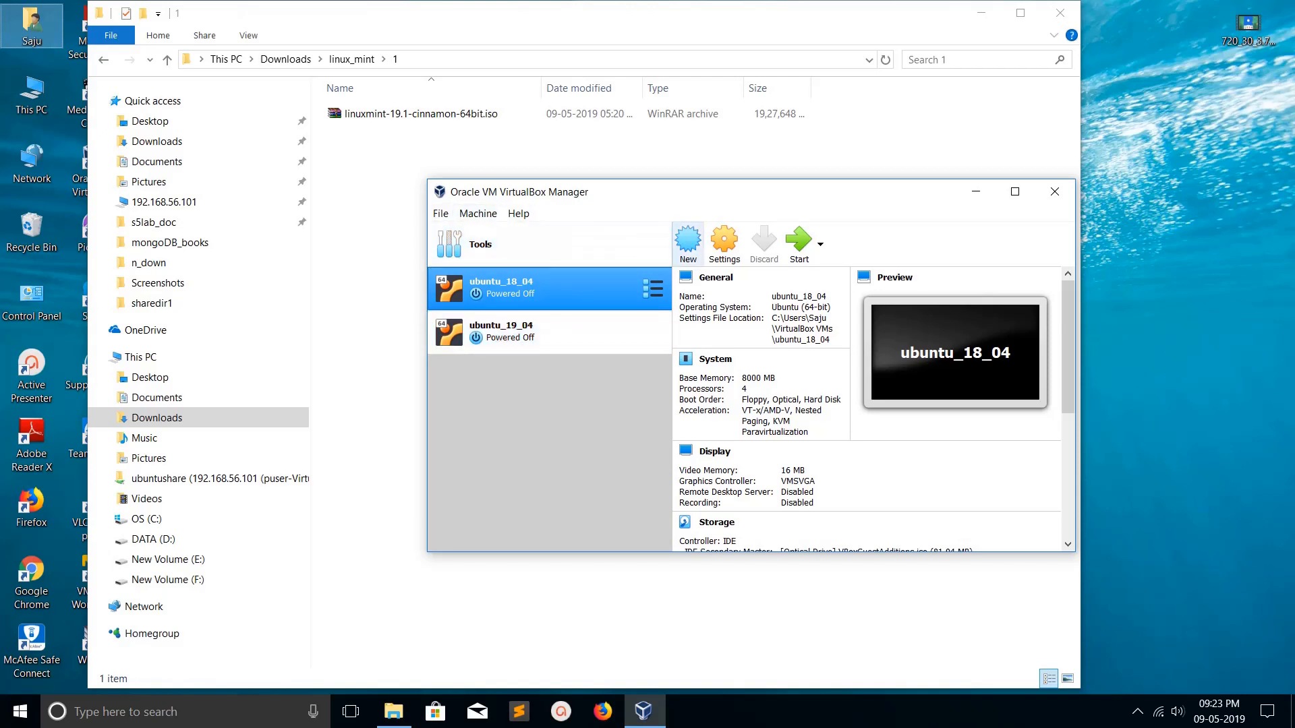
- Start a new VM named linuxmint_19 with type Linux, version Ubuntu (64-bit)
left_click(688, 241)
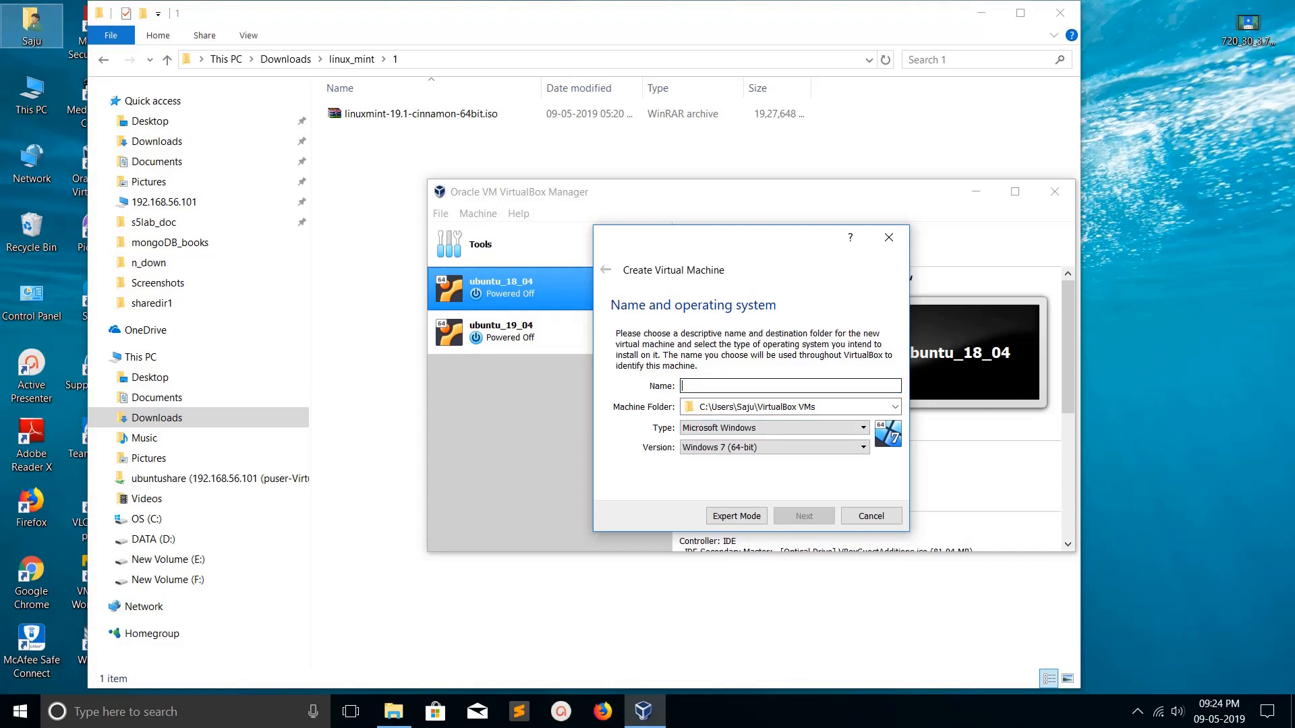
type("linuxmint_19")
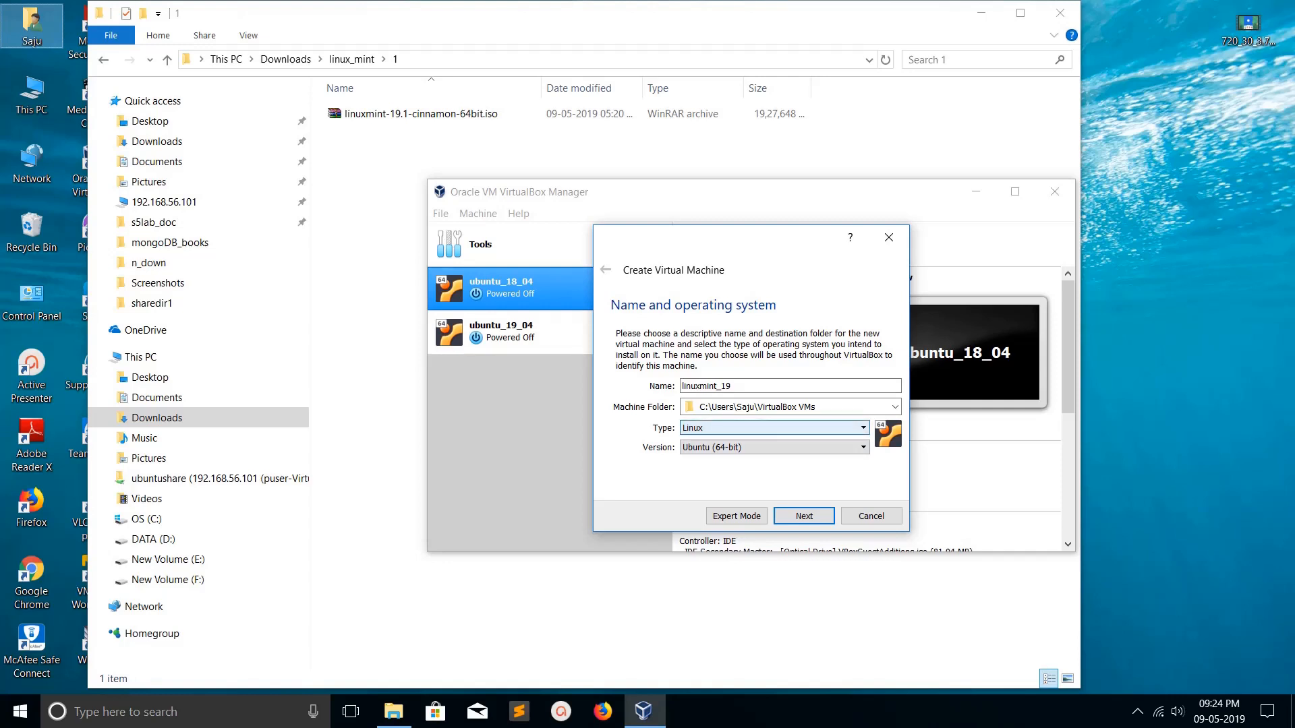
left_click(774, 429)
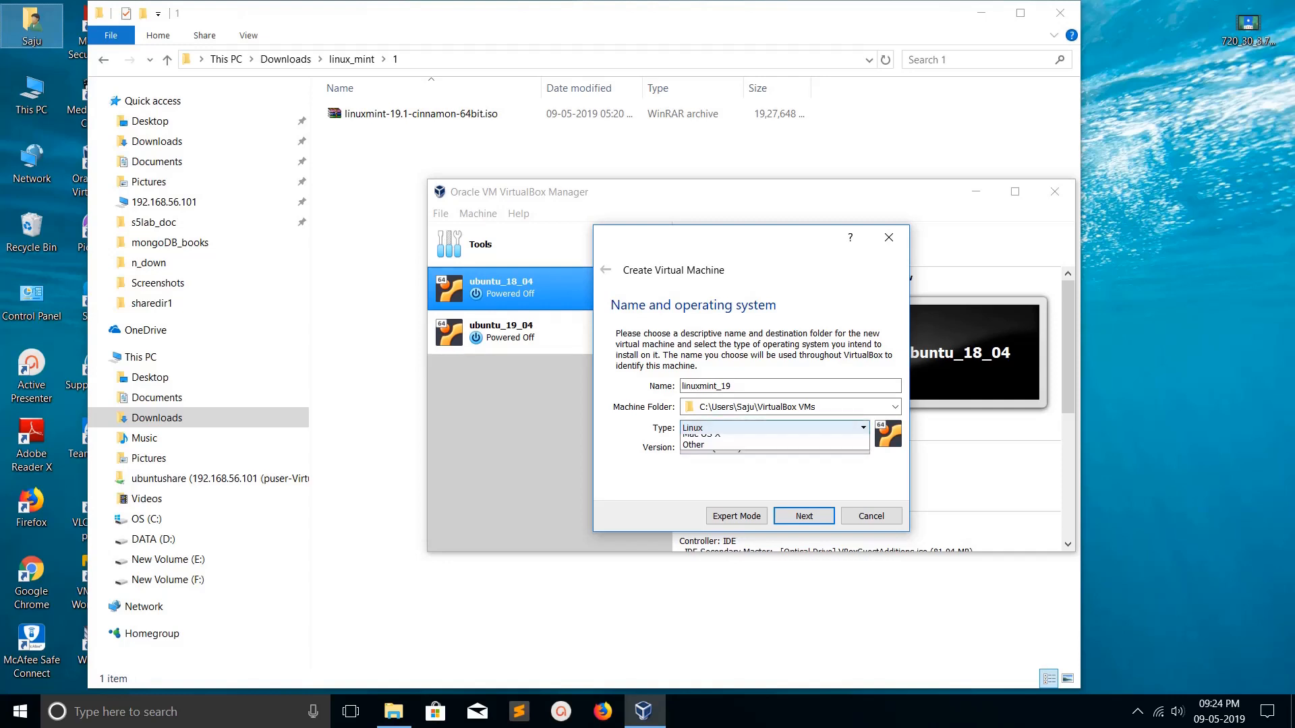
left_click(774, 452)
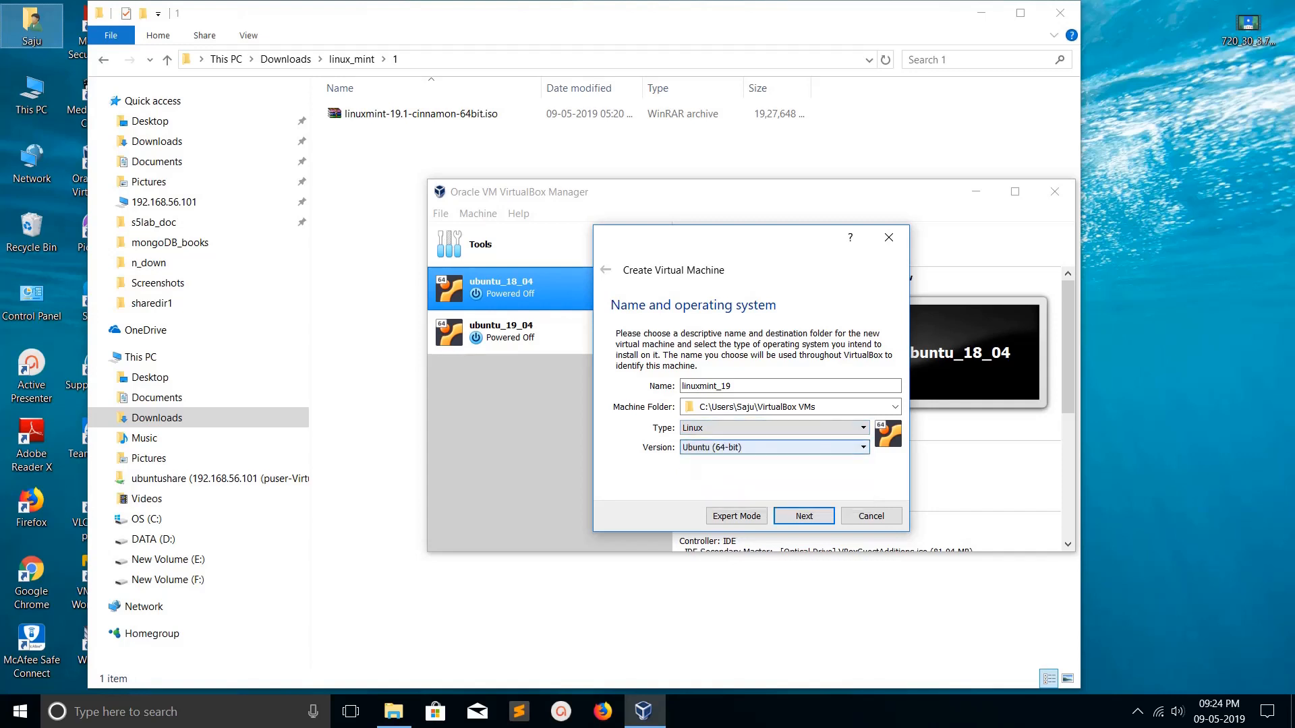
- Give it 6292 MB of memory and choose to create a new virtual hard disk
left_click(804, 516)
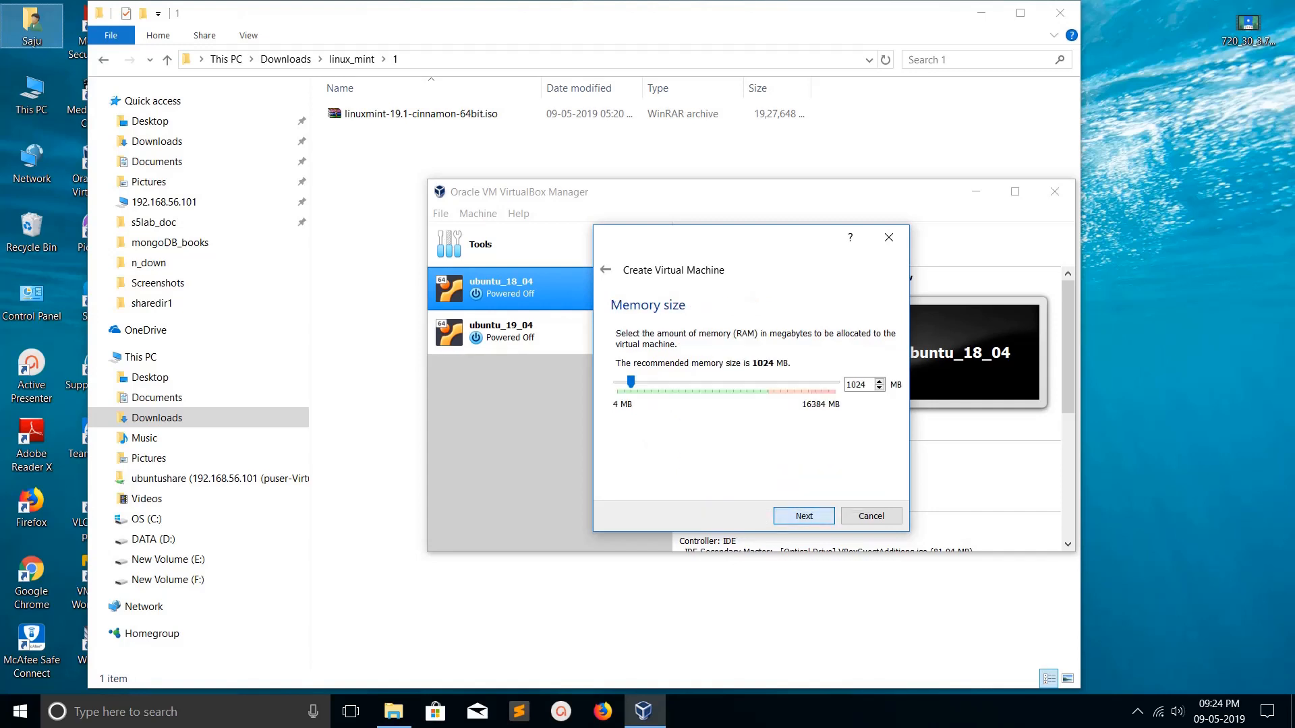
left_click_drag(630, 382, 701, 382)
left_click(804, 516)
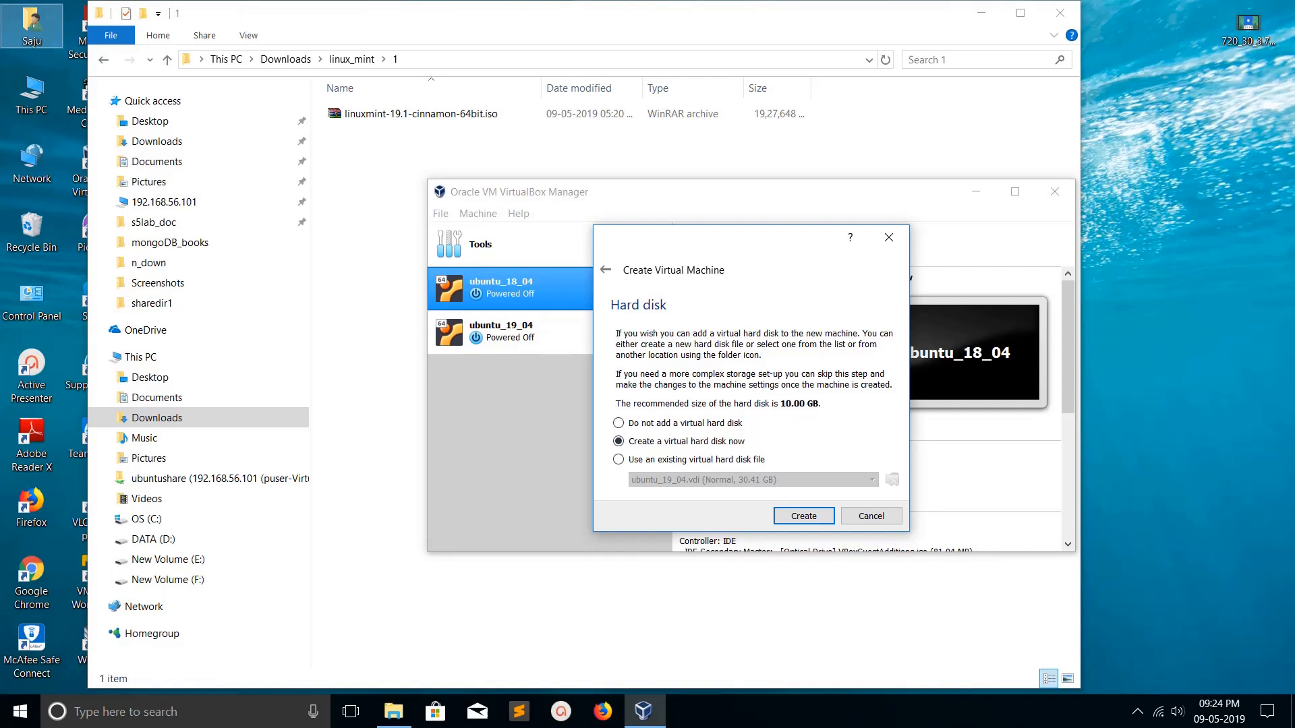
left_click(804, 516)
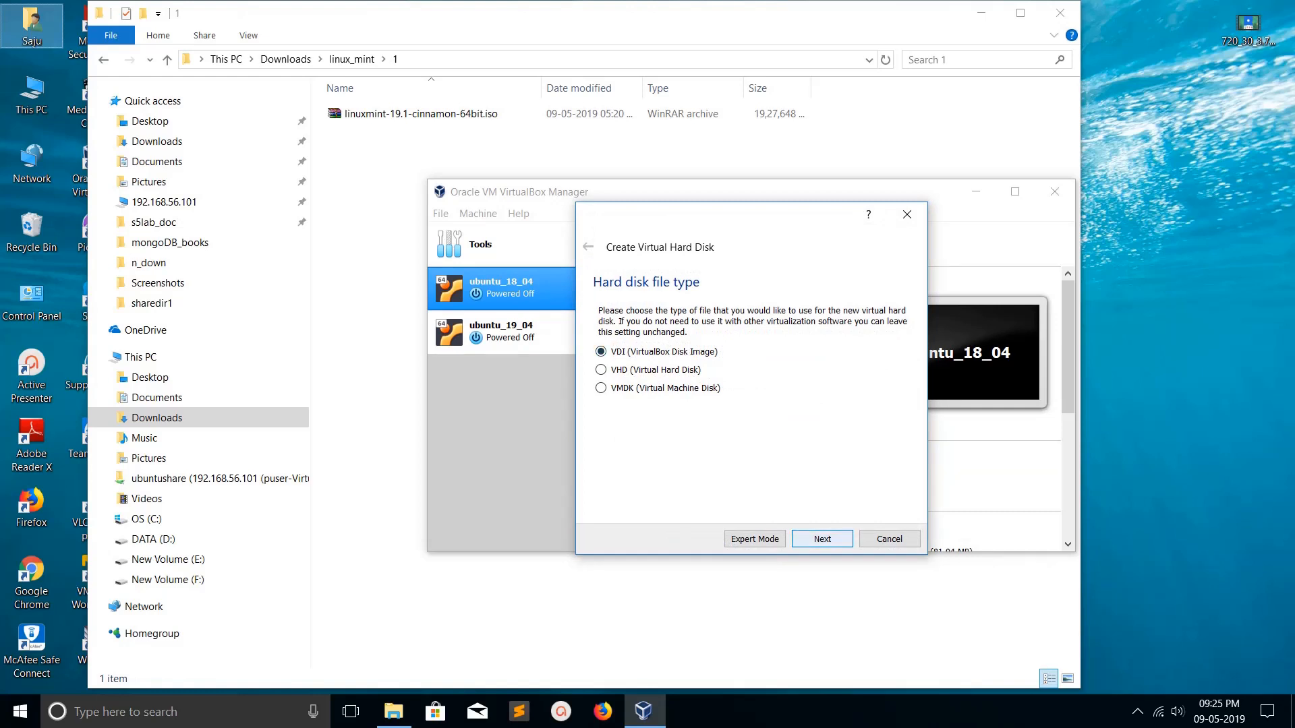
- Create a dynamically allocated VDI disk of 40.91 GB for linuxmint_19
left_click(822, 539)
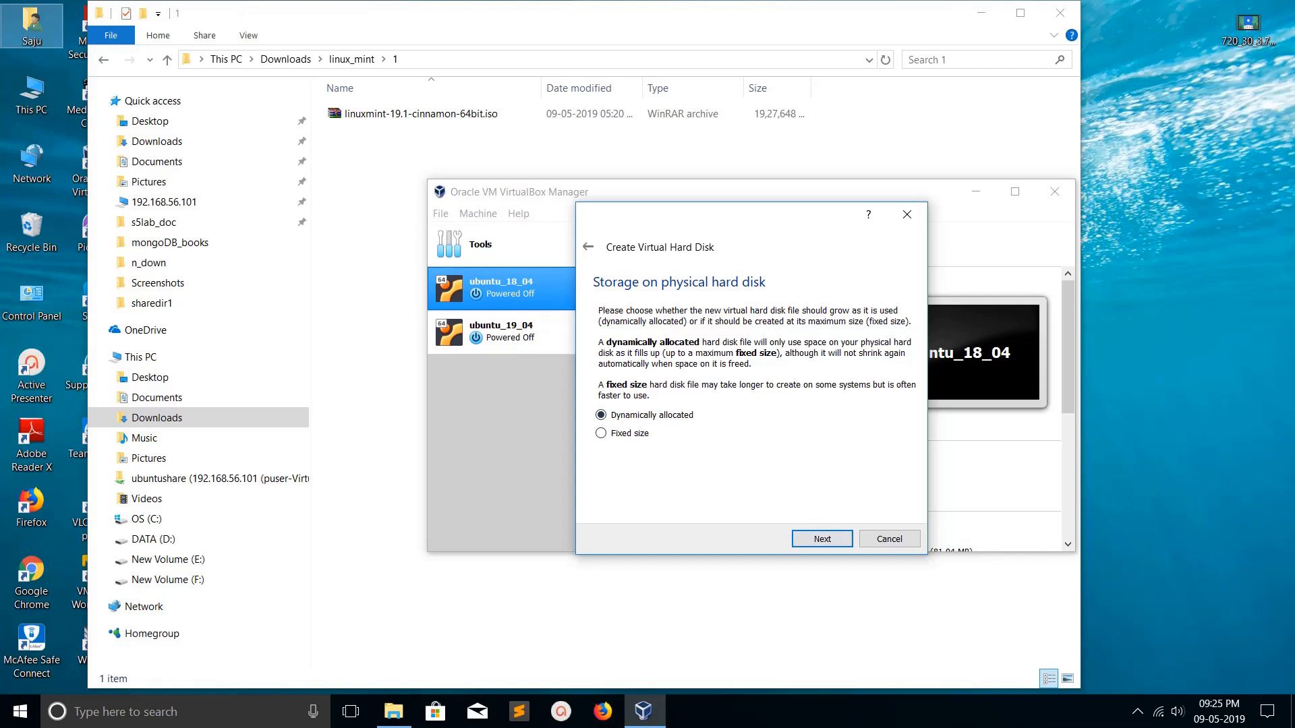
left_click(822, 539)
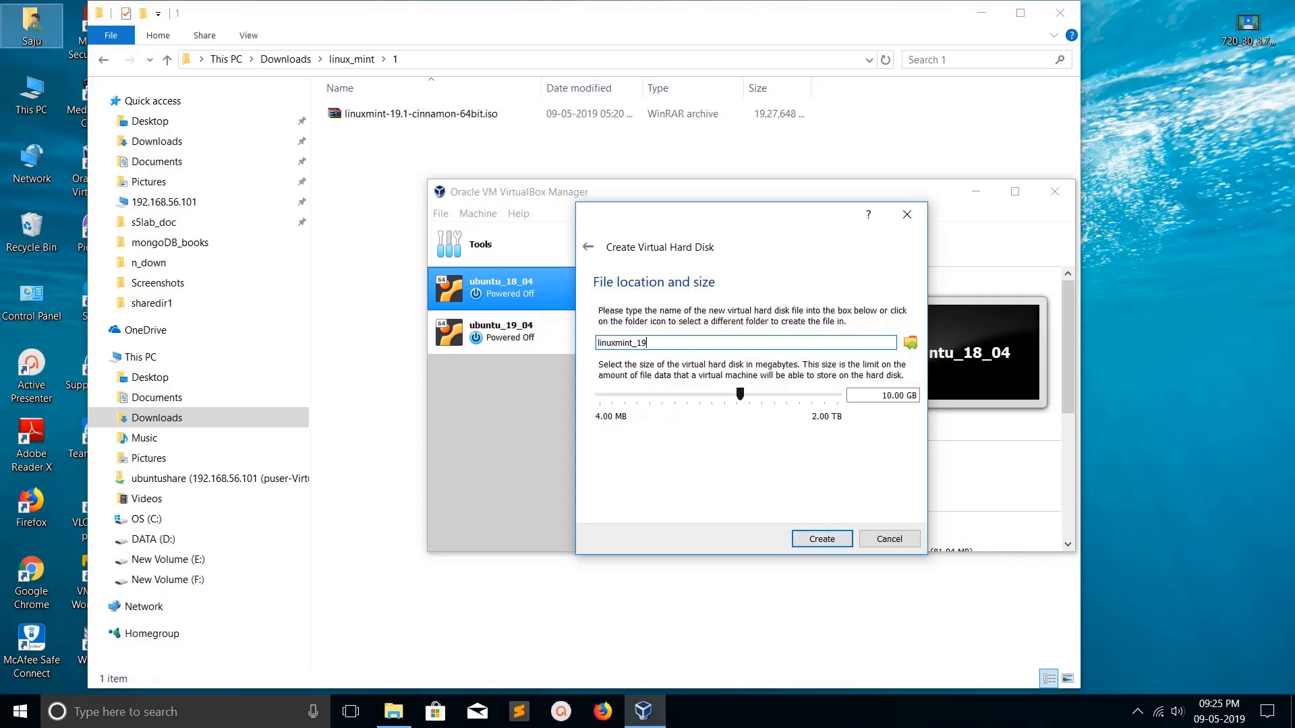
mouse_move(740, 393)
left_mouse_down()
mouse_move(789, 394)
mouse_move(765, 393)
left_mouse_up()
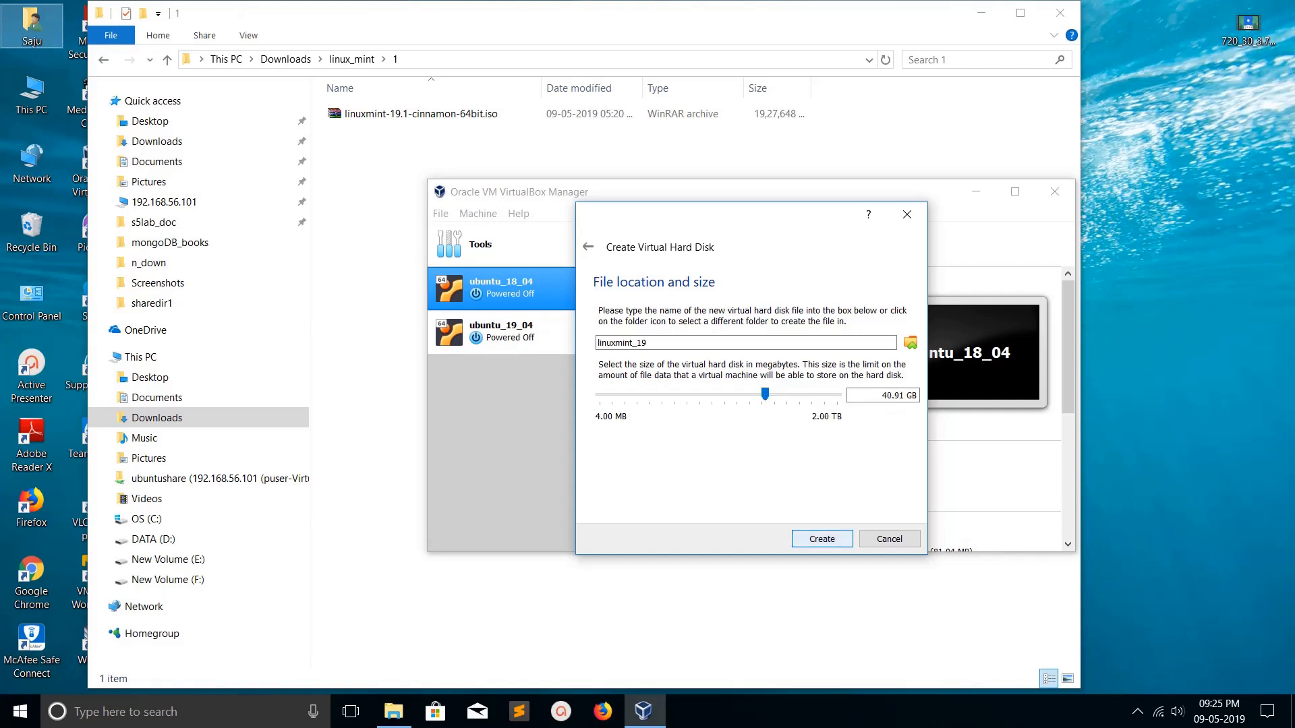
key("Return")
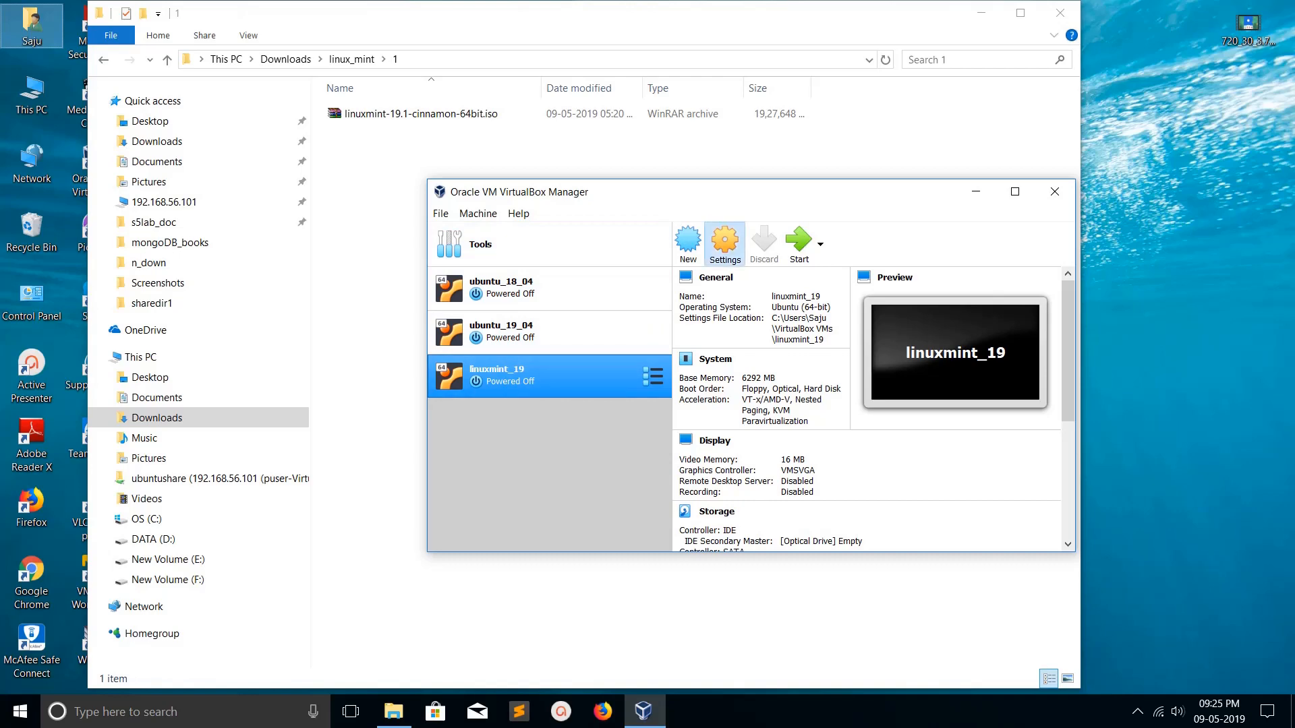
- In linuxmint_19's network settings, enable Adapter 2 as Host-only Adapter, leaving Adapter 1 on NAT
left_click(725, 244)
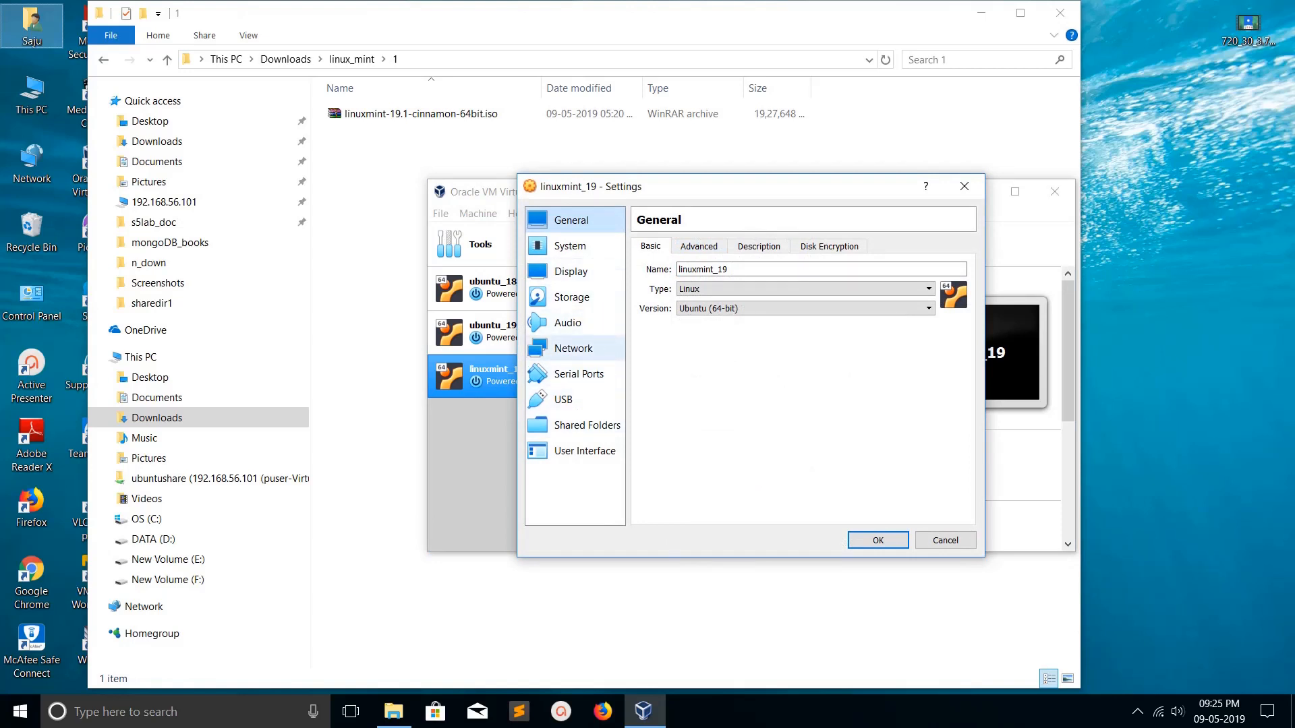
left_click(574, 348)
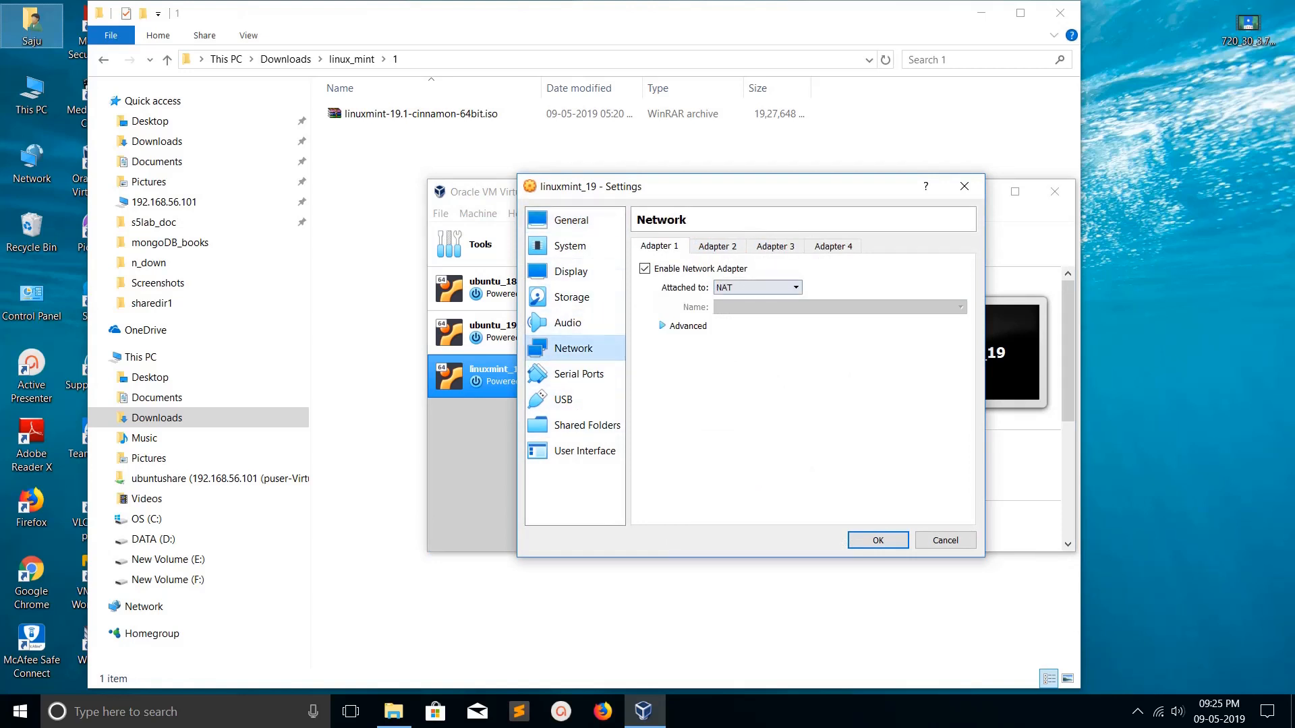
left_click(718, 247)
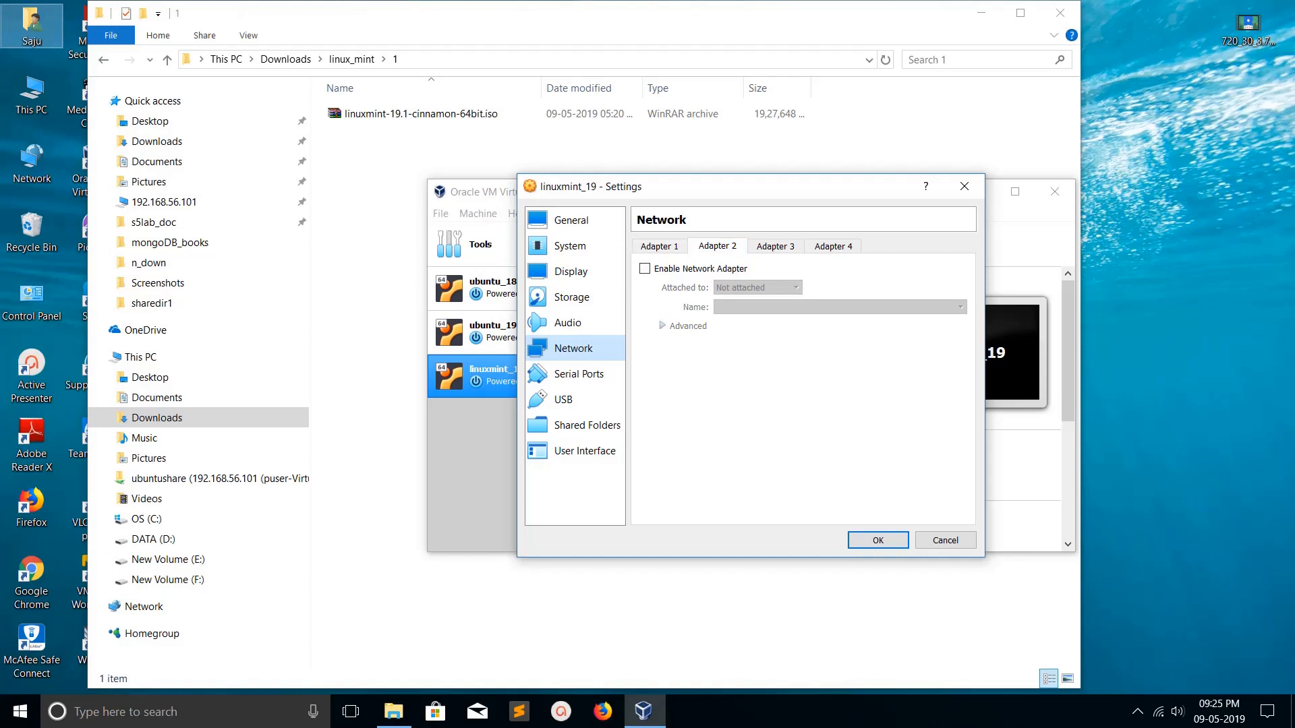
left_click(644, 268)
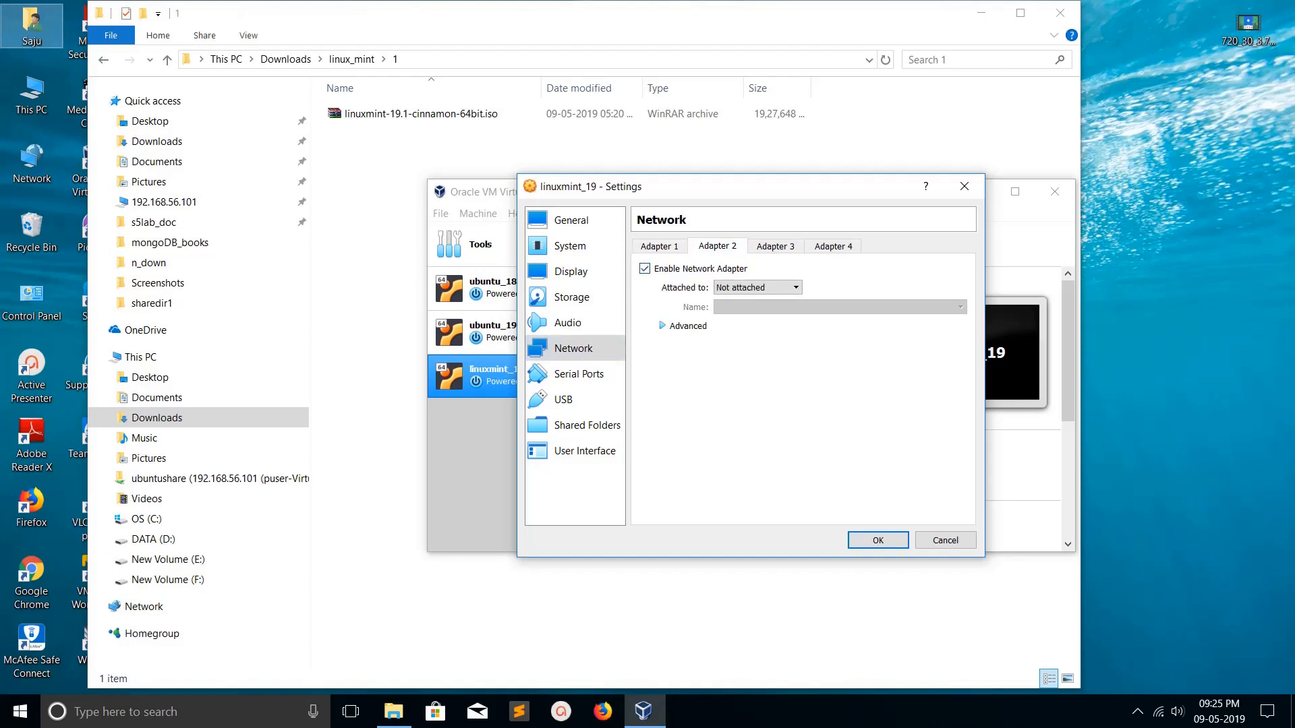
left_click(758, 288)
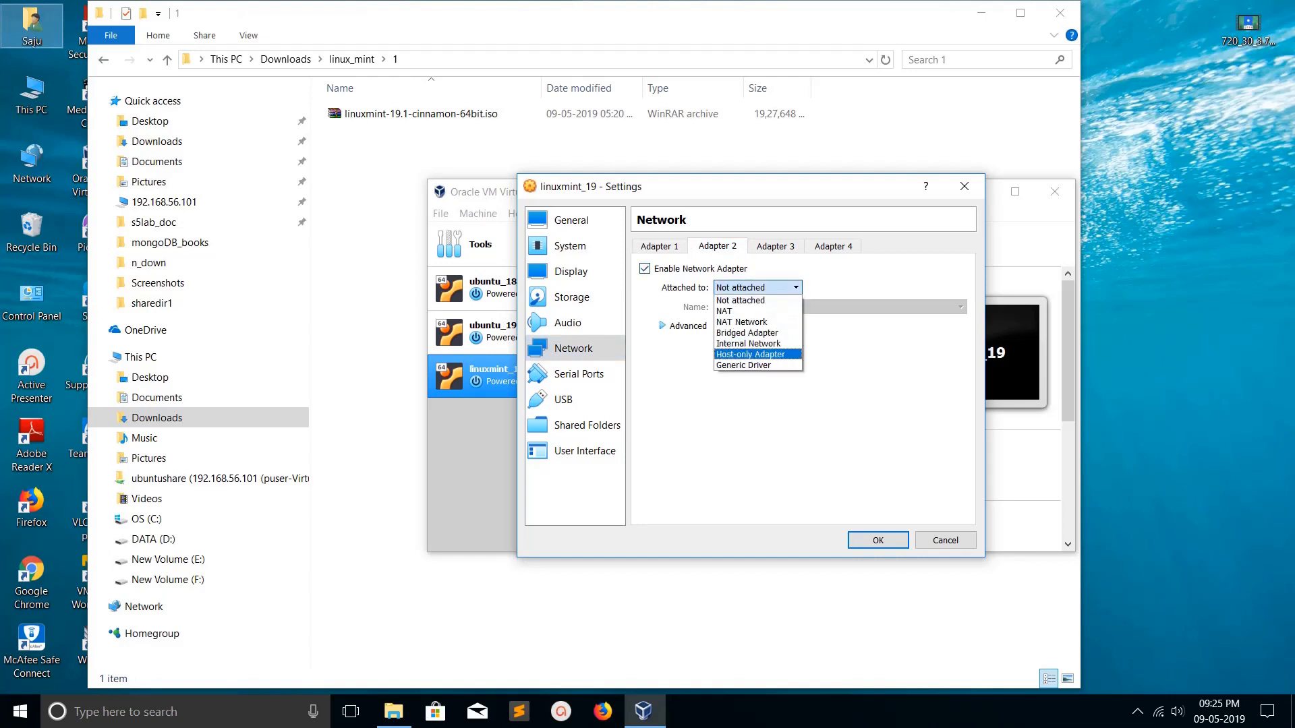
key("Return")
left_click(678, 247)
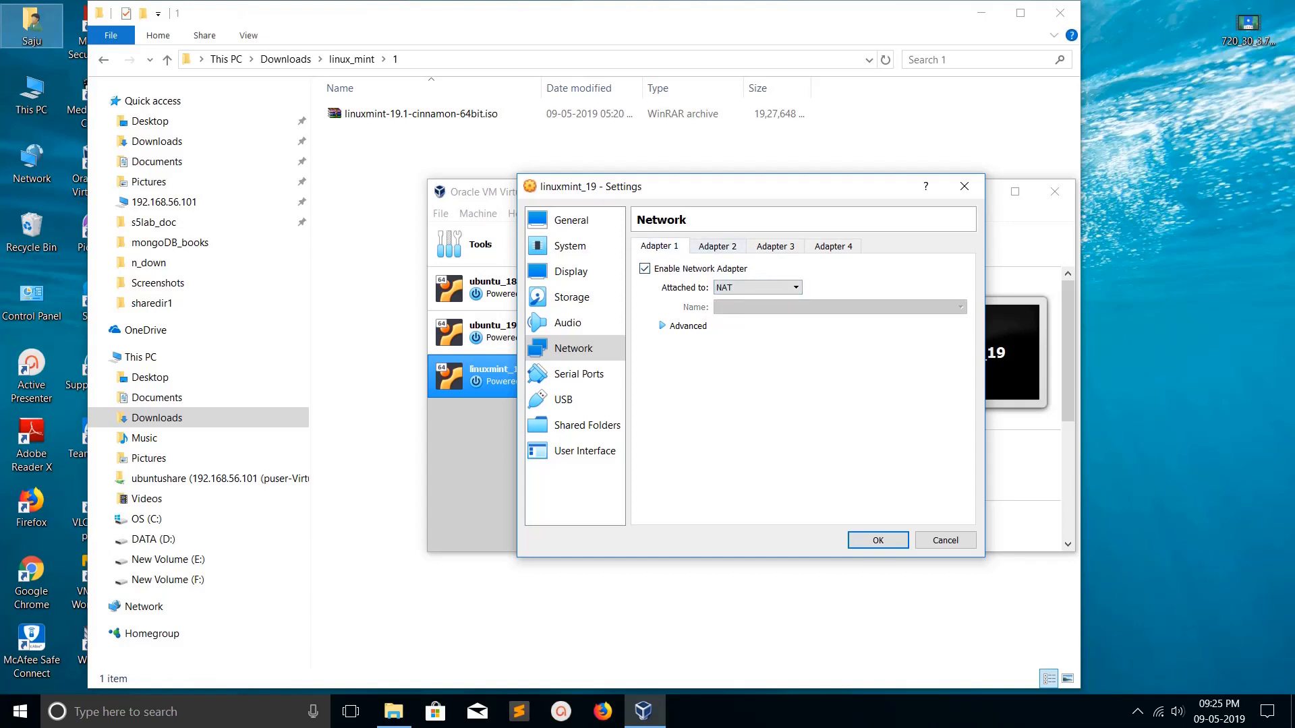
left_click(716, 246)
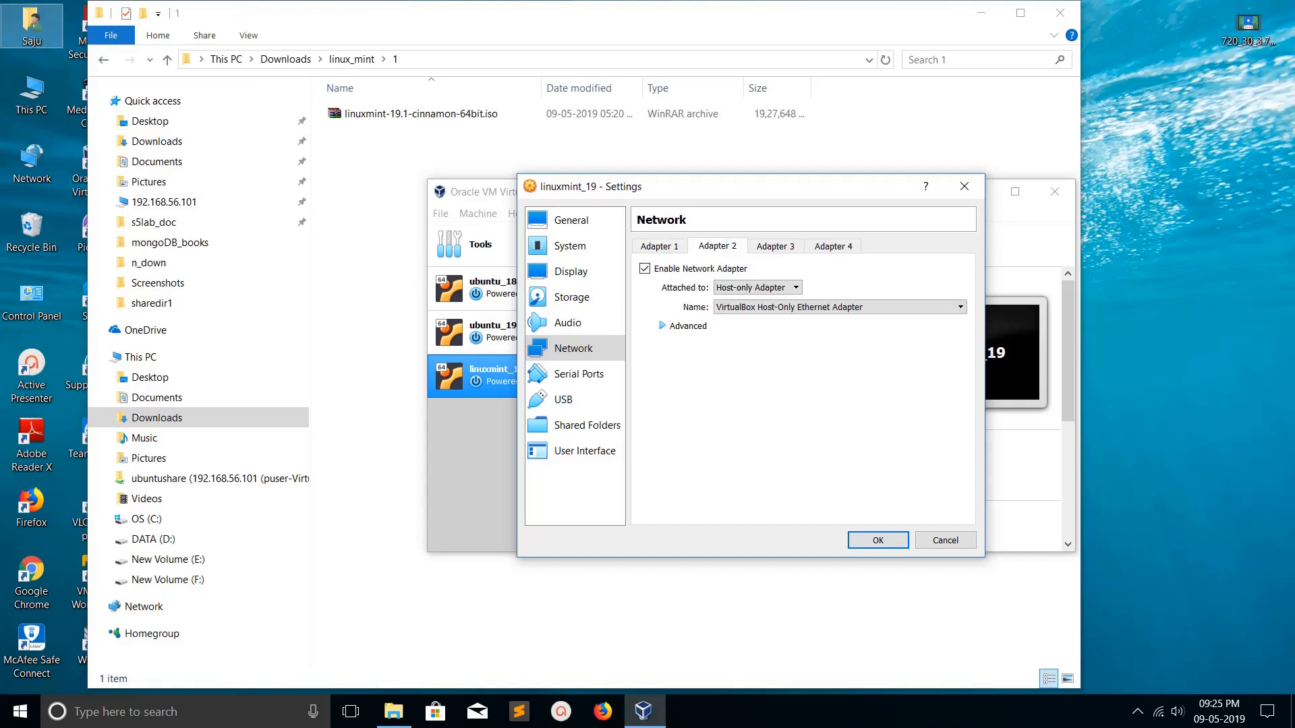
left_click(588, 296)
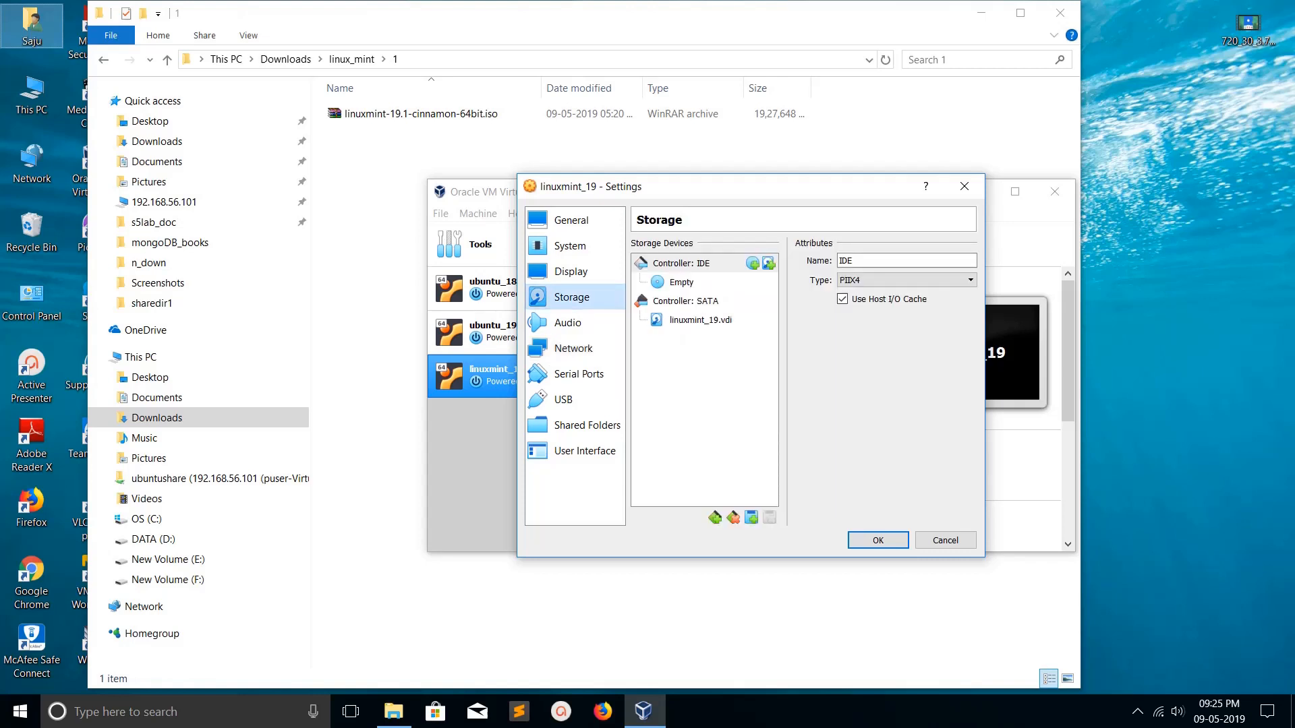
- Load linuxmint-19.1-cinnamon-64bit.iso into the empty optical drive and save the settings
left_click(682, 282)
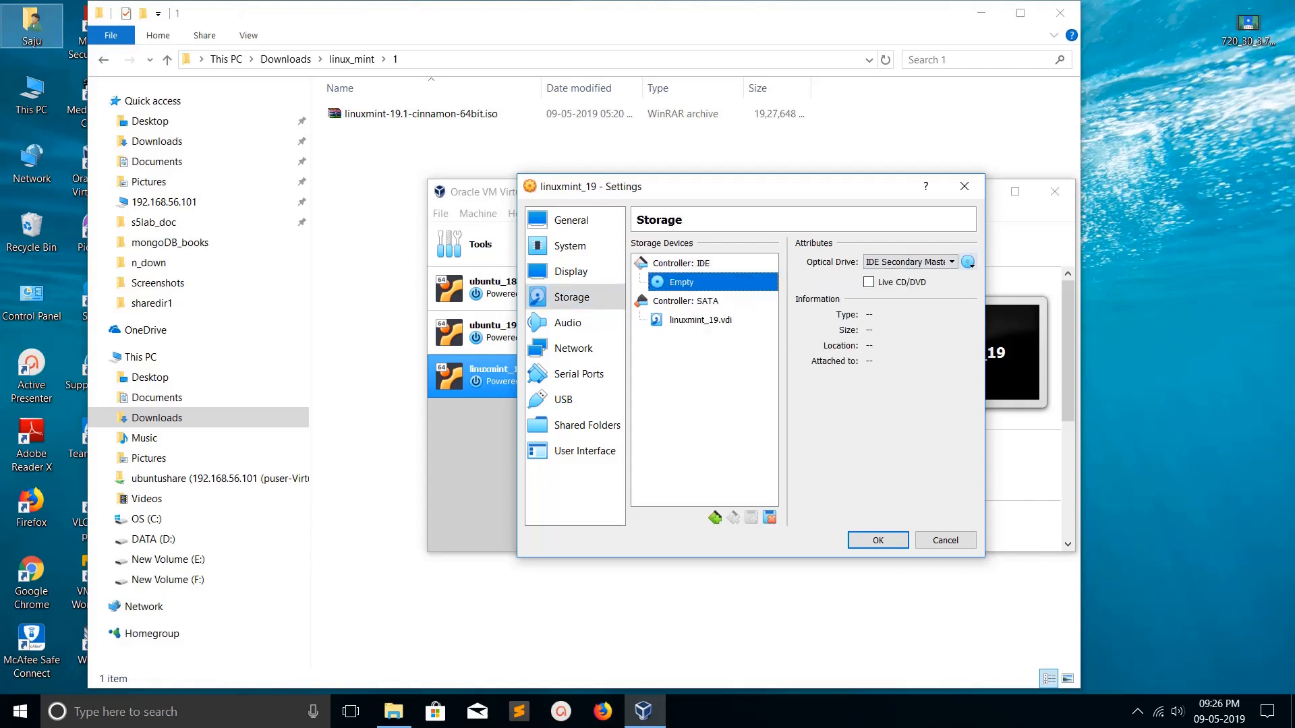
left_click(968, 261)
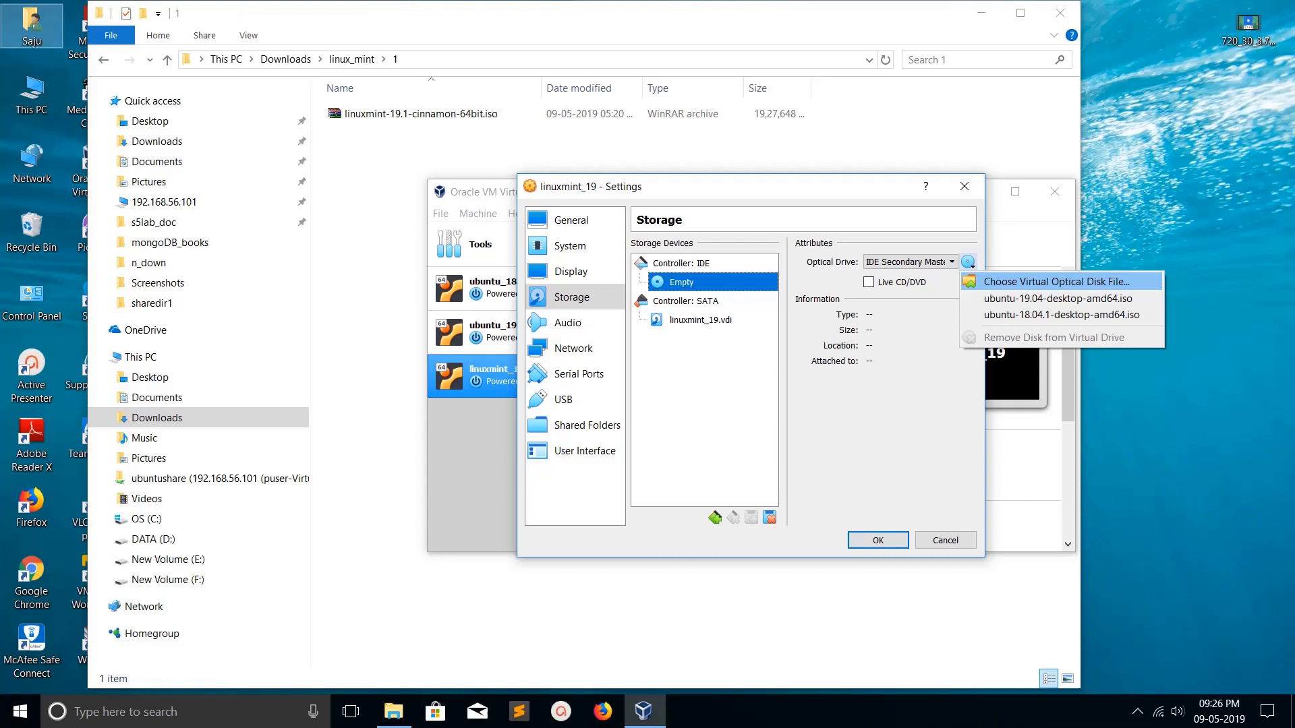
left_click(1056, 282)
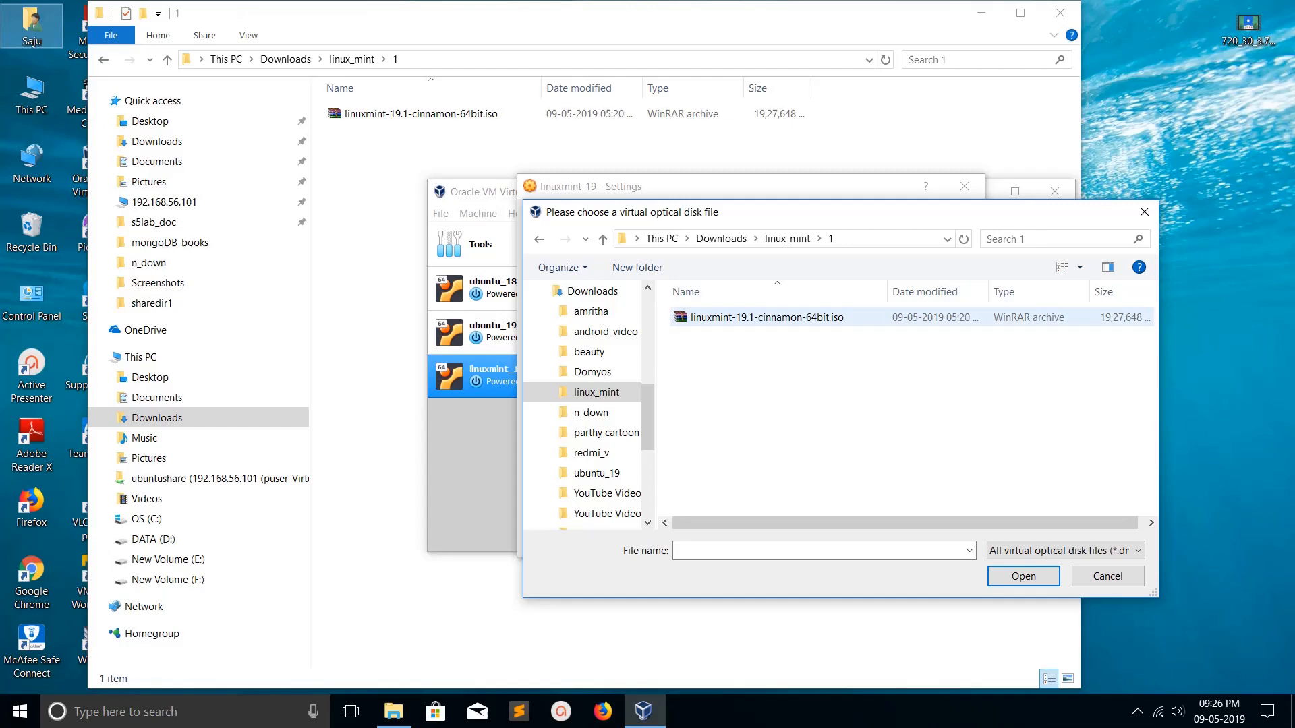
double_click(766, 318)
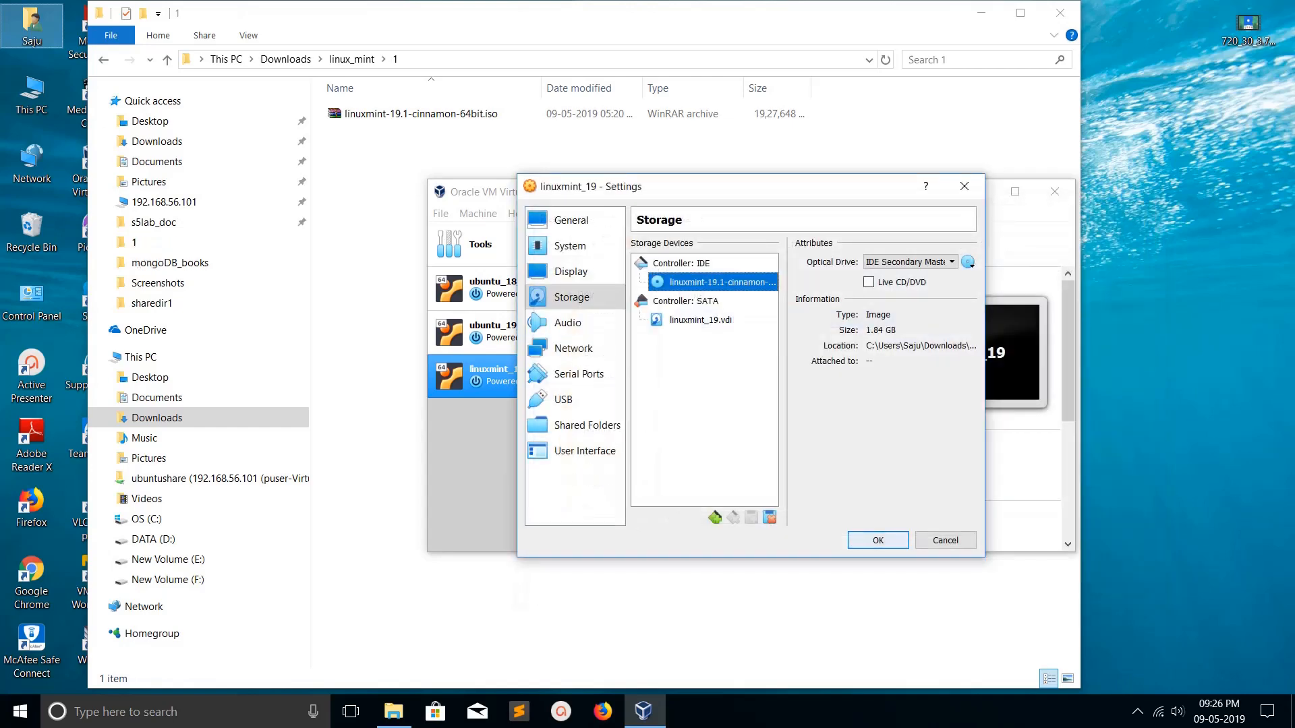
key("Return")
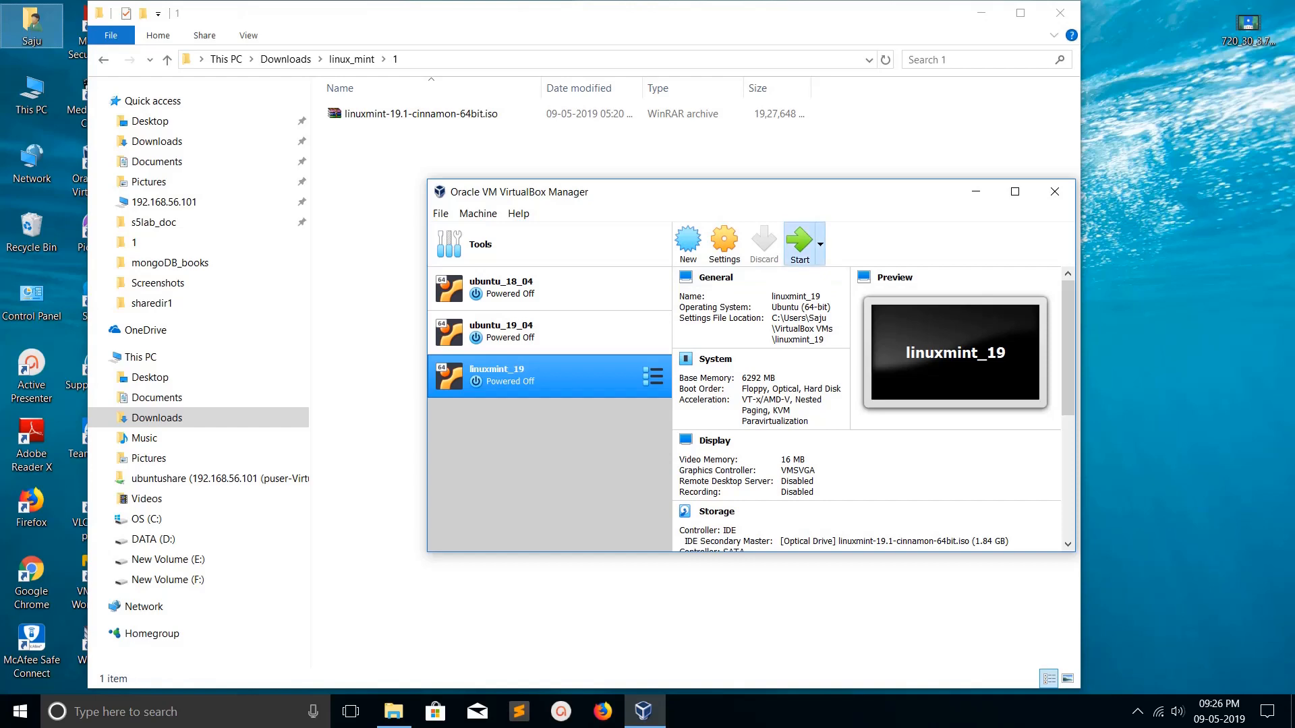
- Start linuxmint_19, then place the VM window on the left and the Manager on the right
left_click(797, 243)
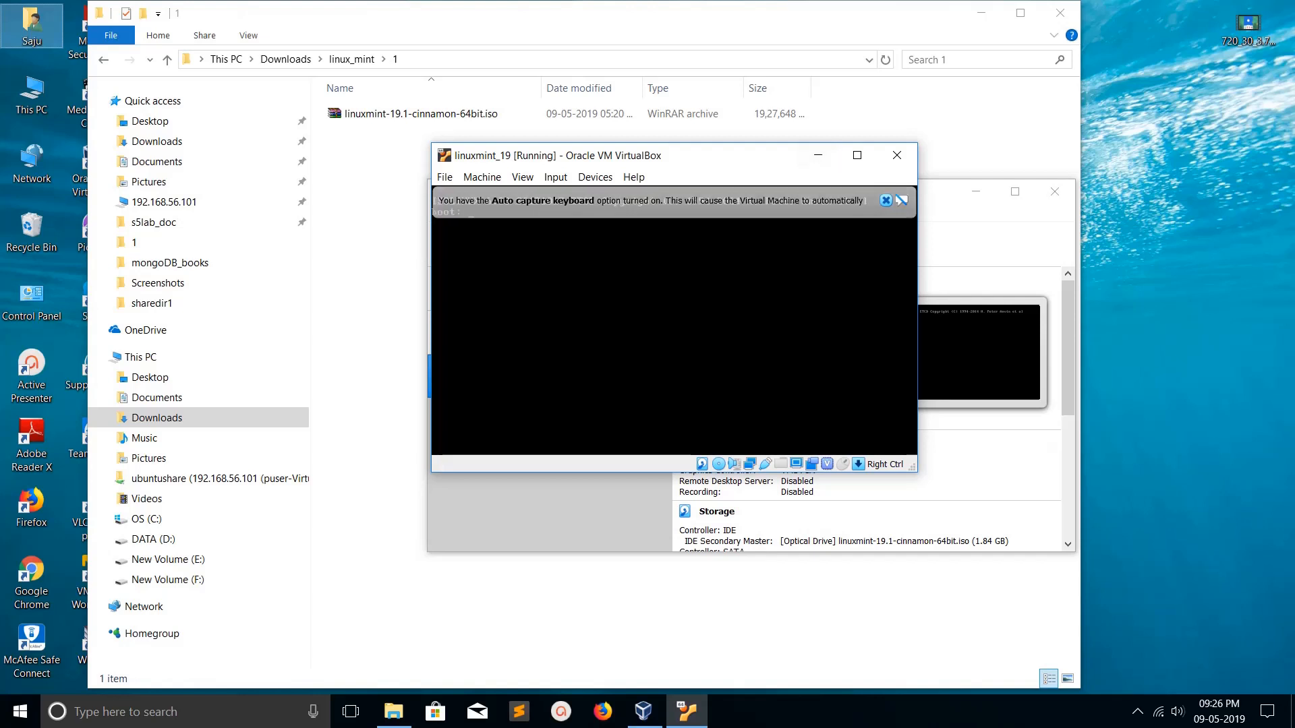
left_click_drag(769, 156, 638, 112)
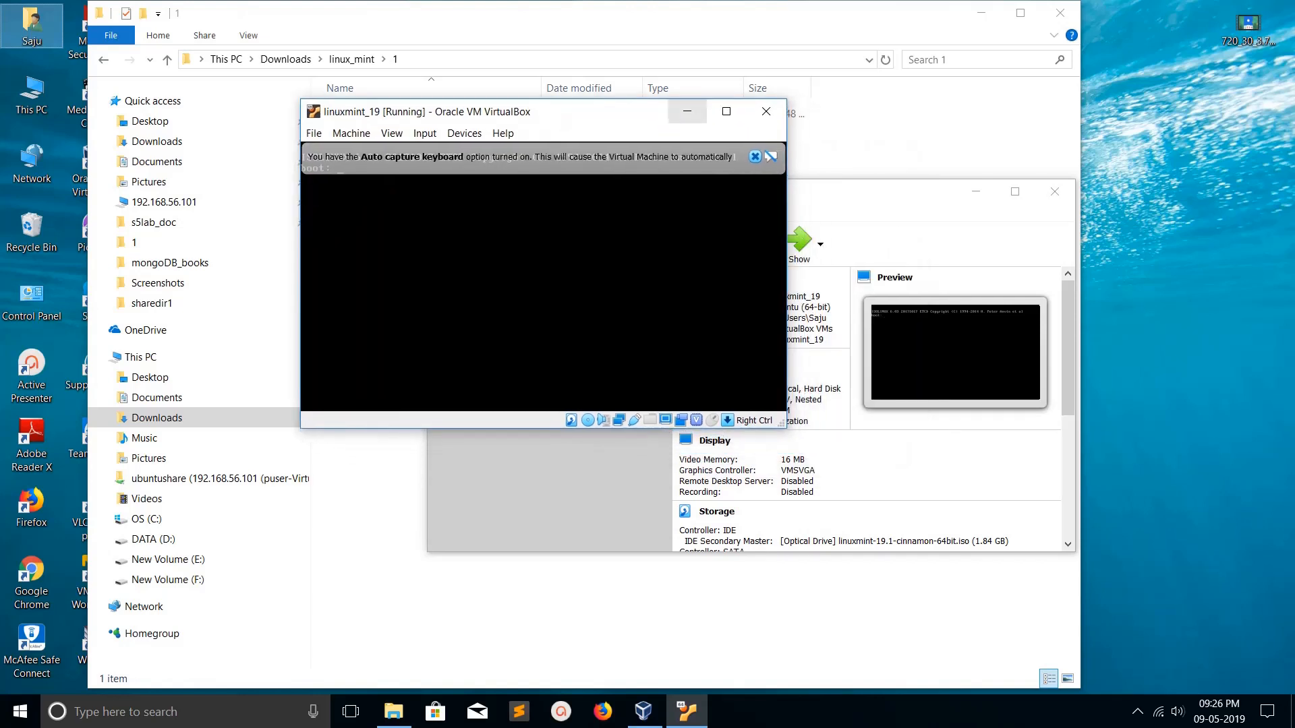
left_click_drag(880, 192, 1072, 366)
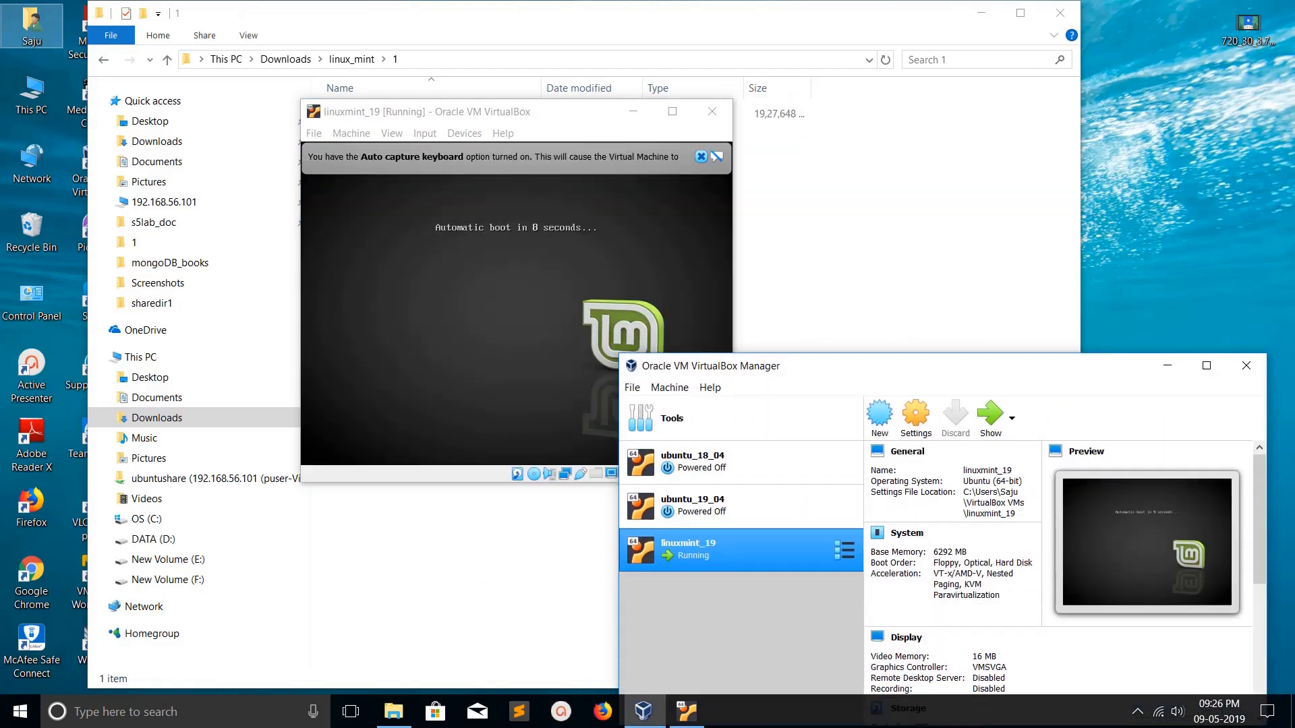
left_click_drag(1071, 366, 1209, 197)
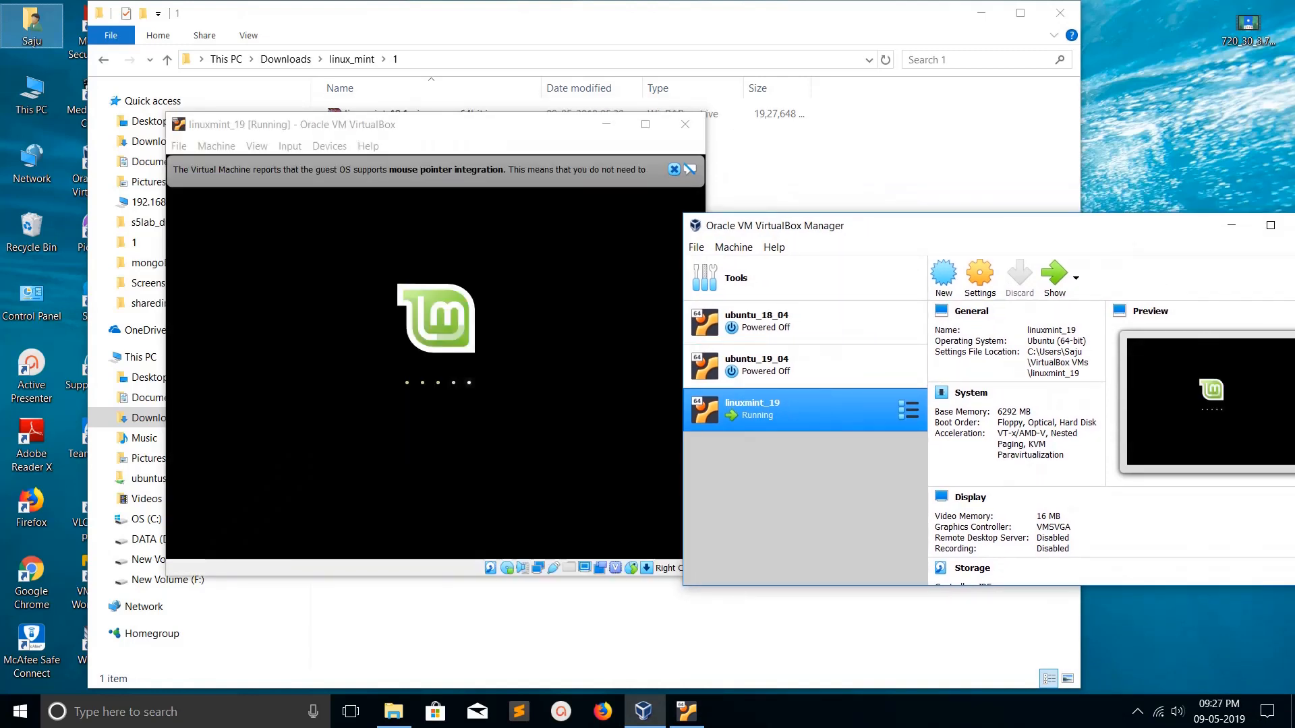
left_click_drag(1038, 226, 1032, 193)
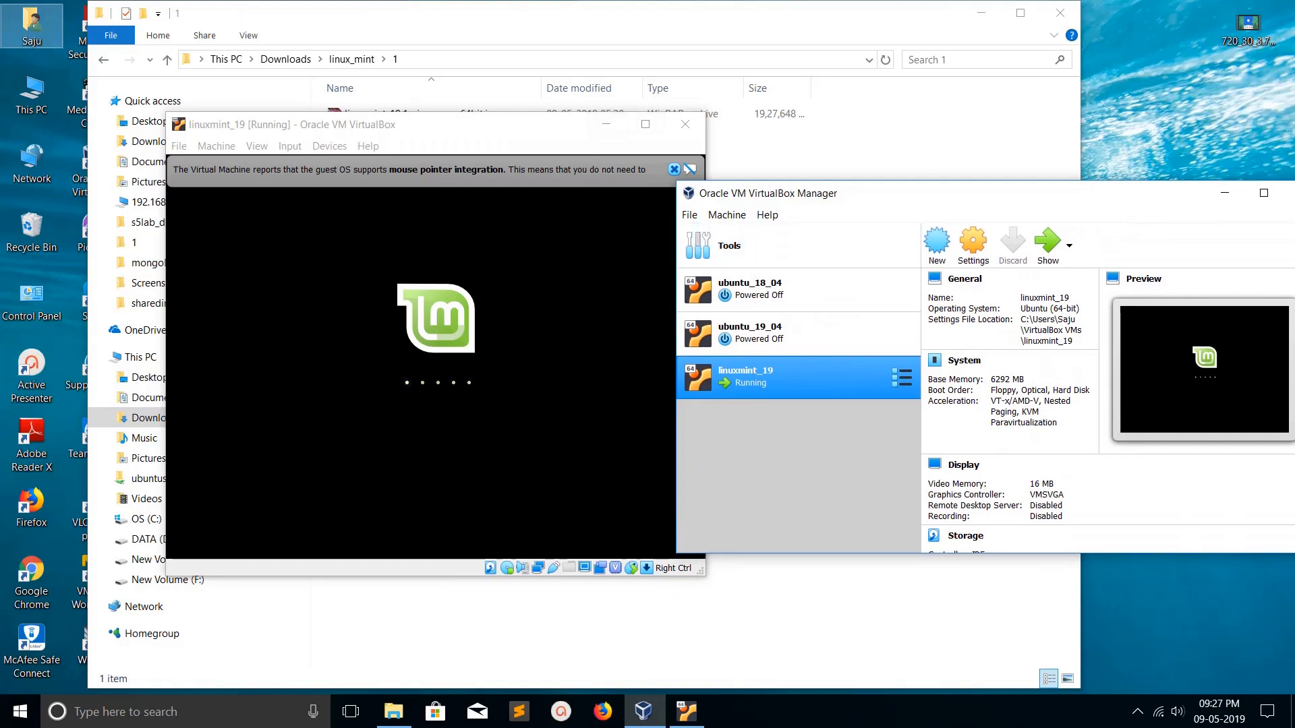
left_click_drag(499, 125, 600, 132)
left_click_drag(593, 136, 530, 127)
left_click_drag(904, 194, 1042, 161)
left_click_drag(580, 128, 617, 130)
left_click(944, 161)
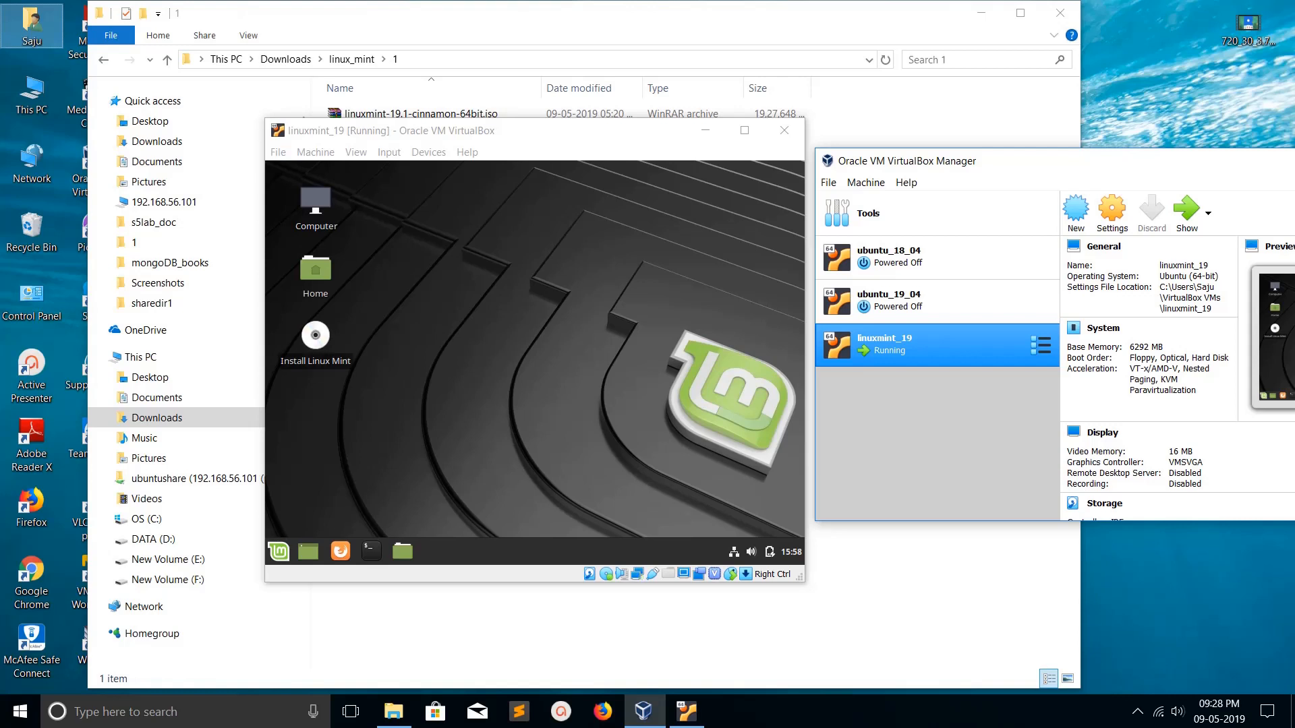
- Launch Install Linux Mint and continue past English, English (US) keyboard and third-party software pages
right_click(328, 330)
left_click(358, 338)
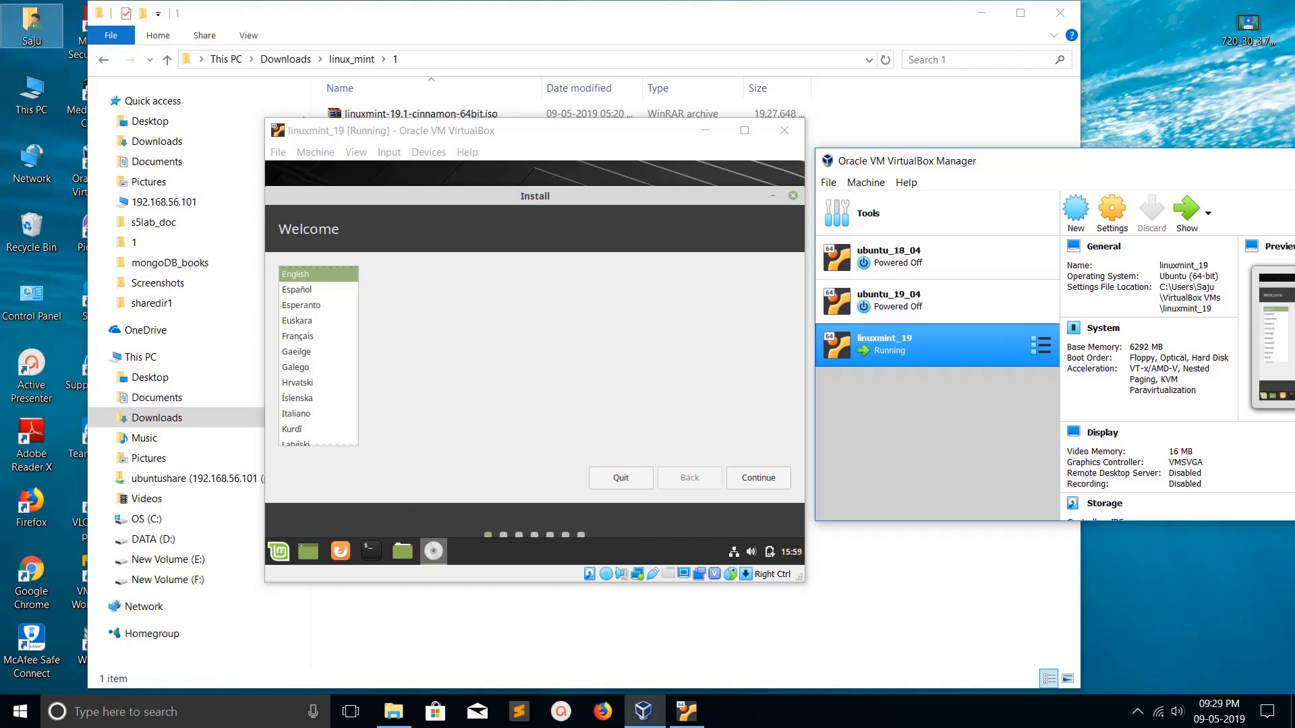
left_click(759, 478)
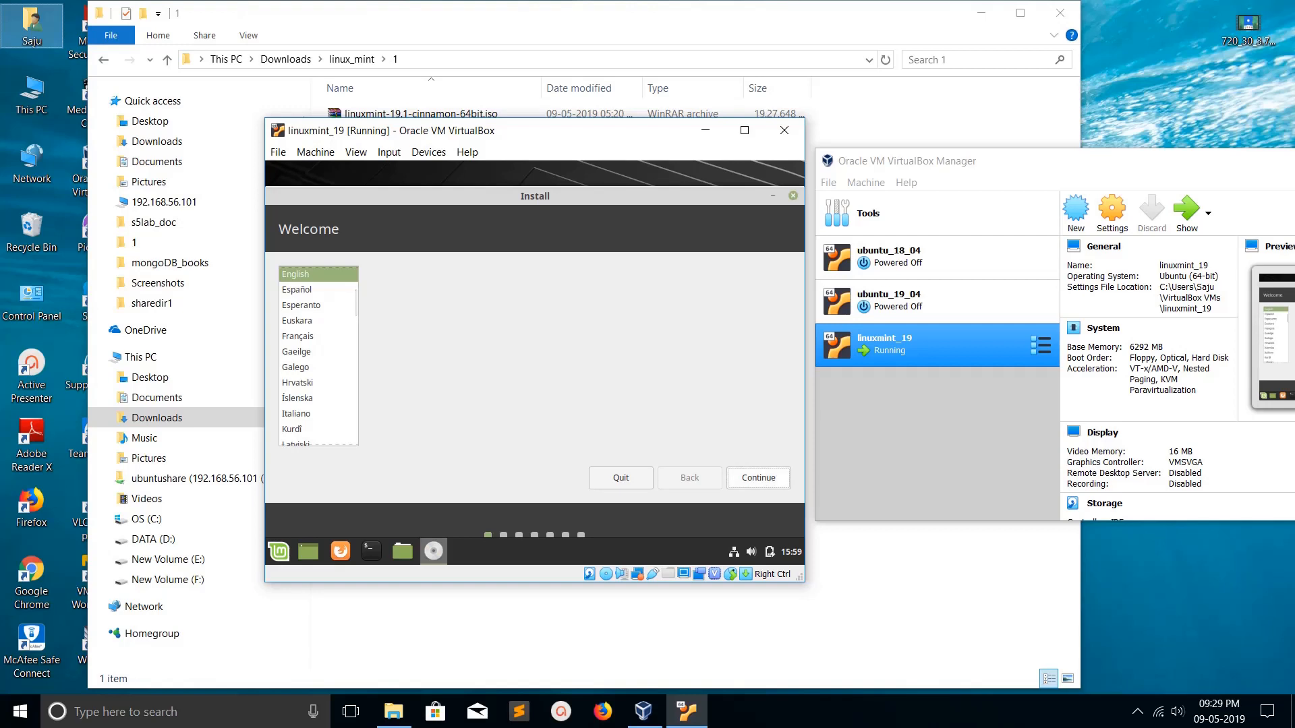
left_click(759, 478)
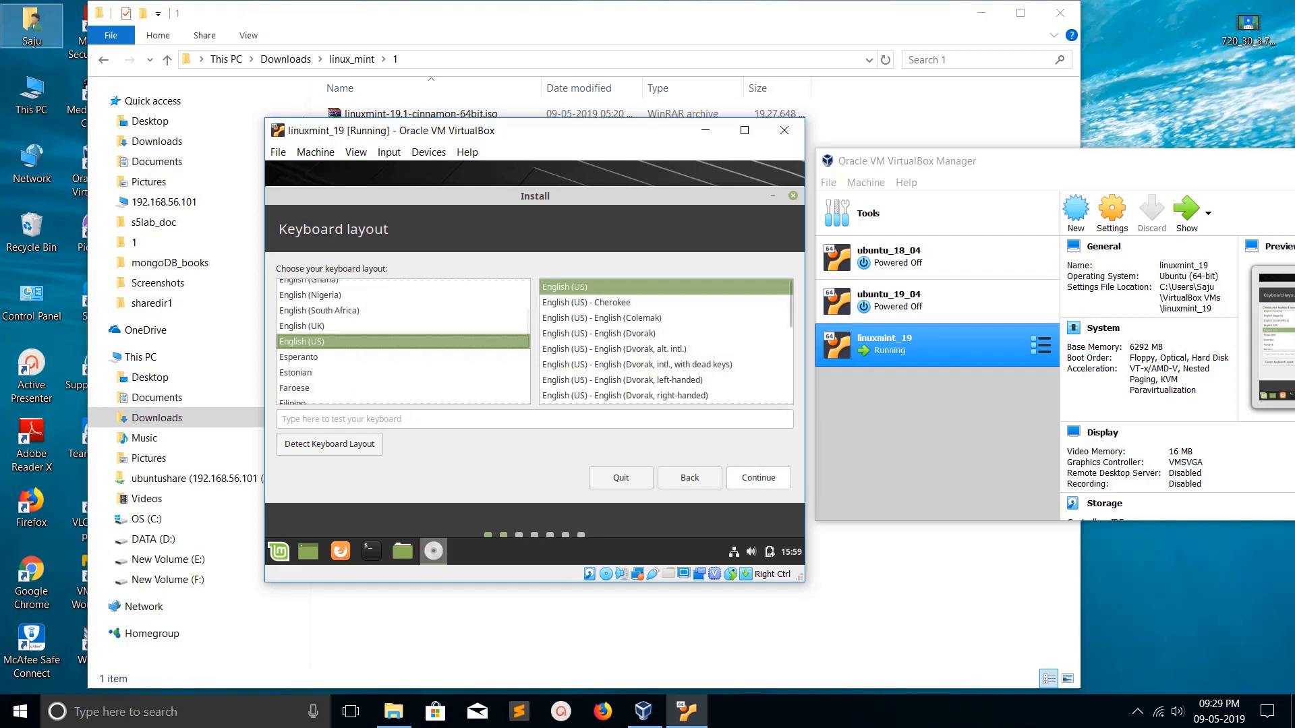
left_click(758, 478)
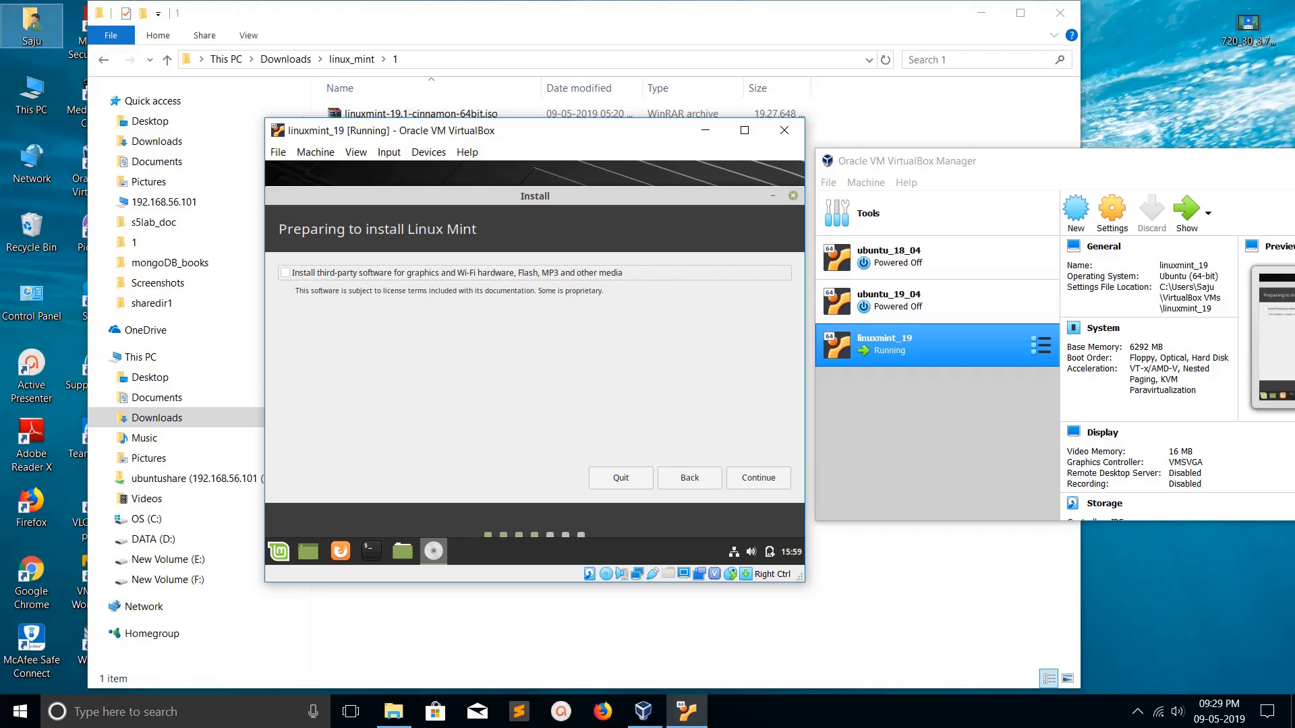
left_click(759, 478)
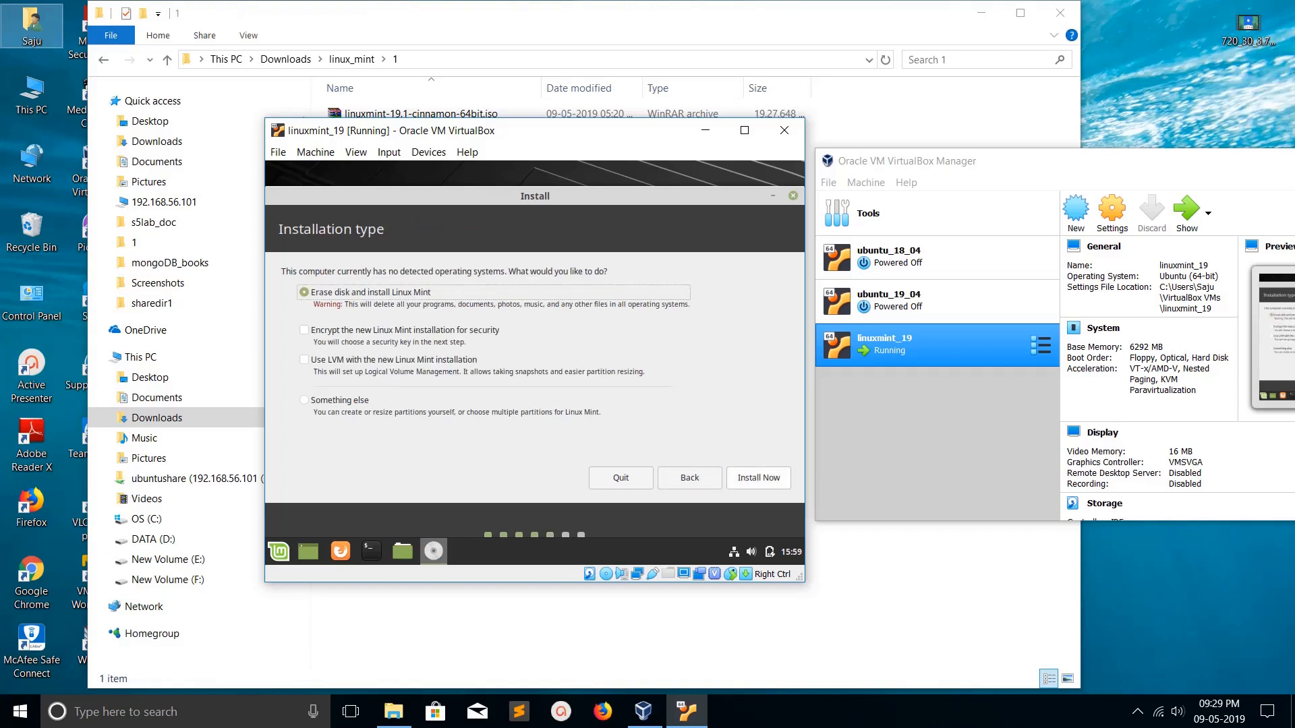
- Keep 'Erase disk and install Linux Mint', install now, and confirm writing the ext4 partition changes
left_click(758, 478)
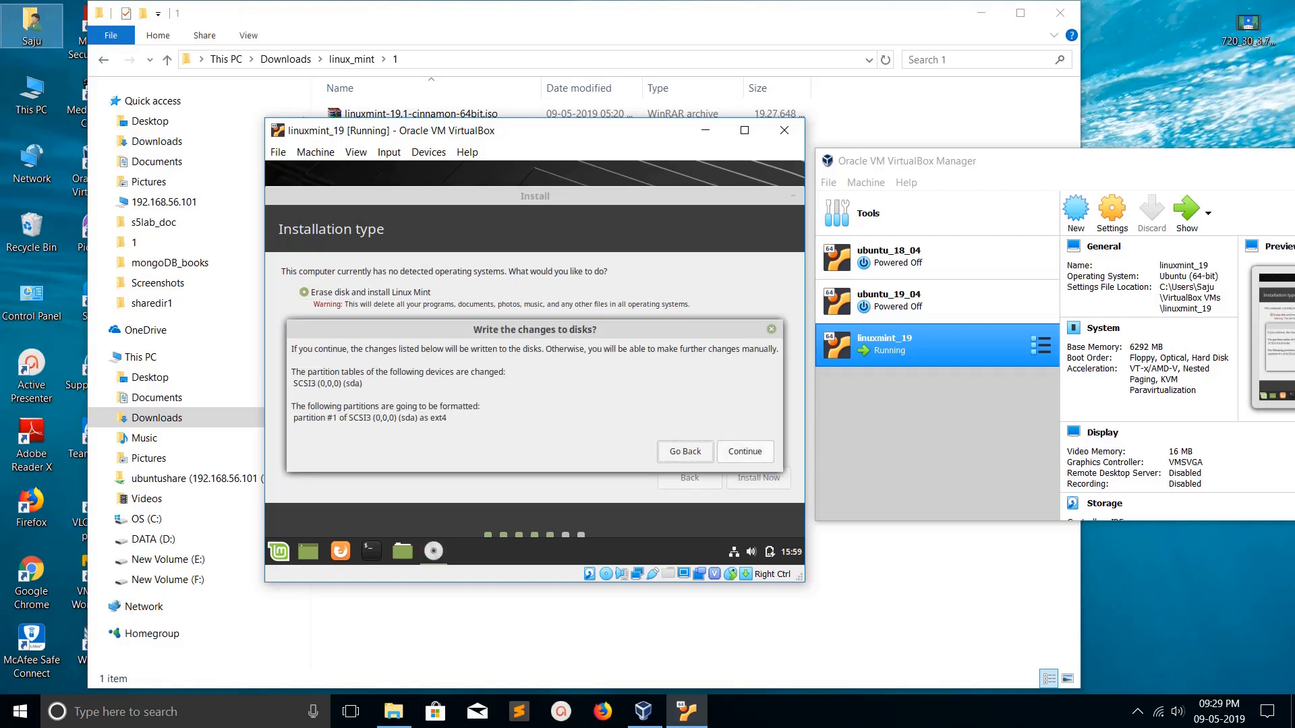
left_click(745, 452)
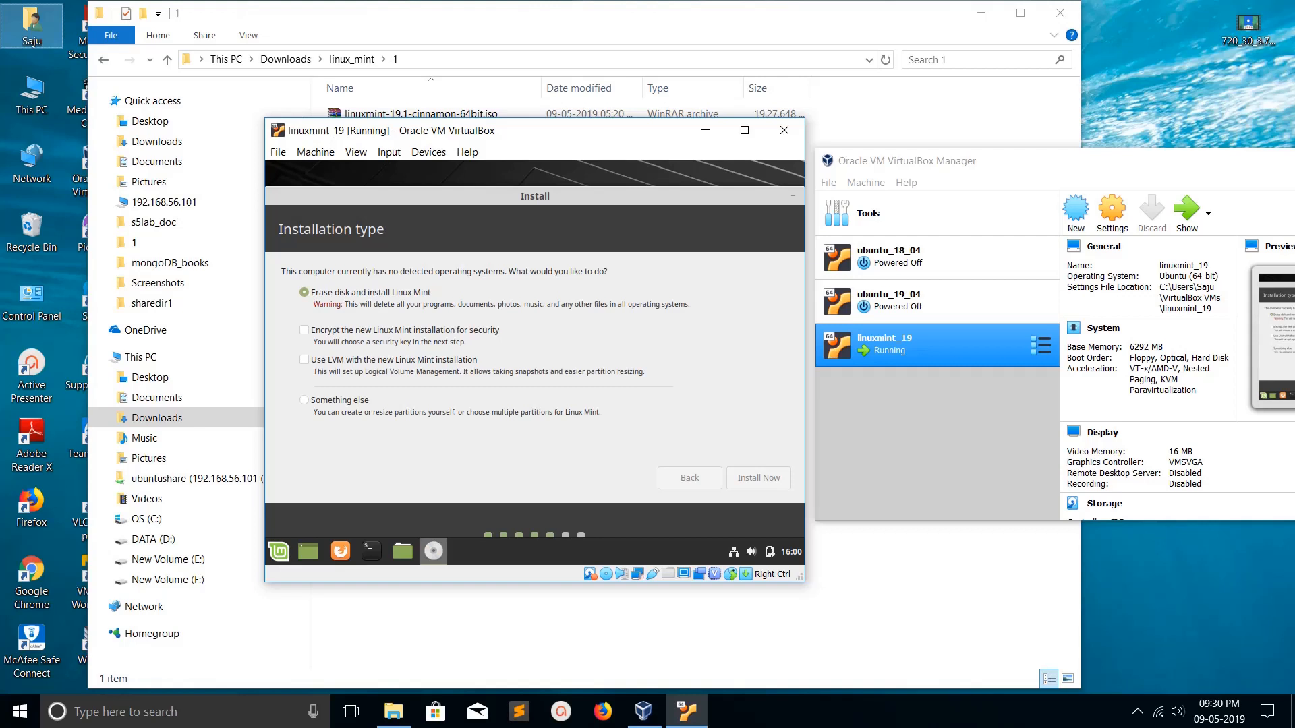
key("alt+Tab")
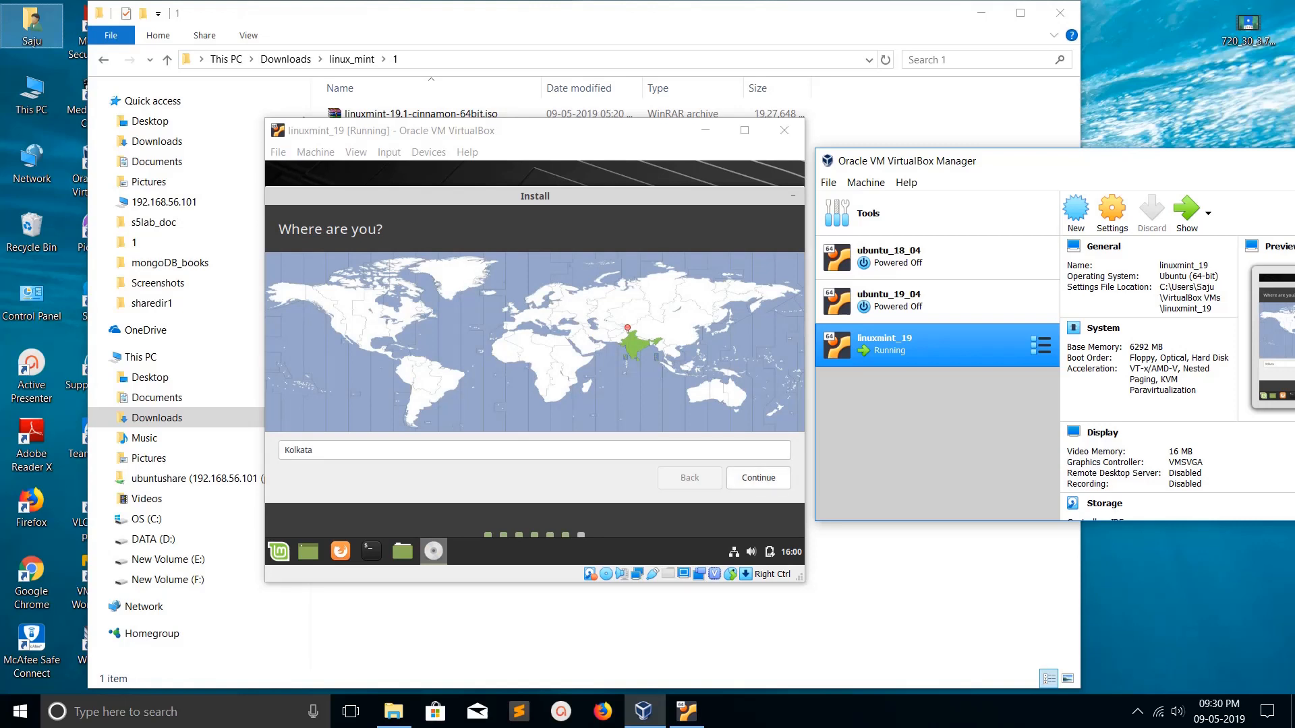
- Accept Kolkata as the location, then enter the user's name and a password in both password fields
left_click(758, 478)
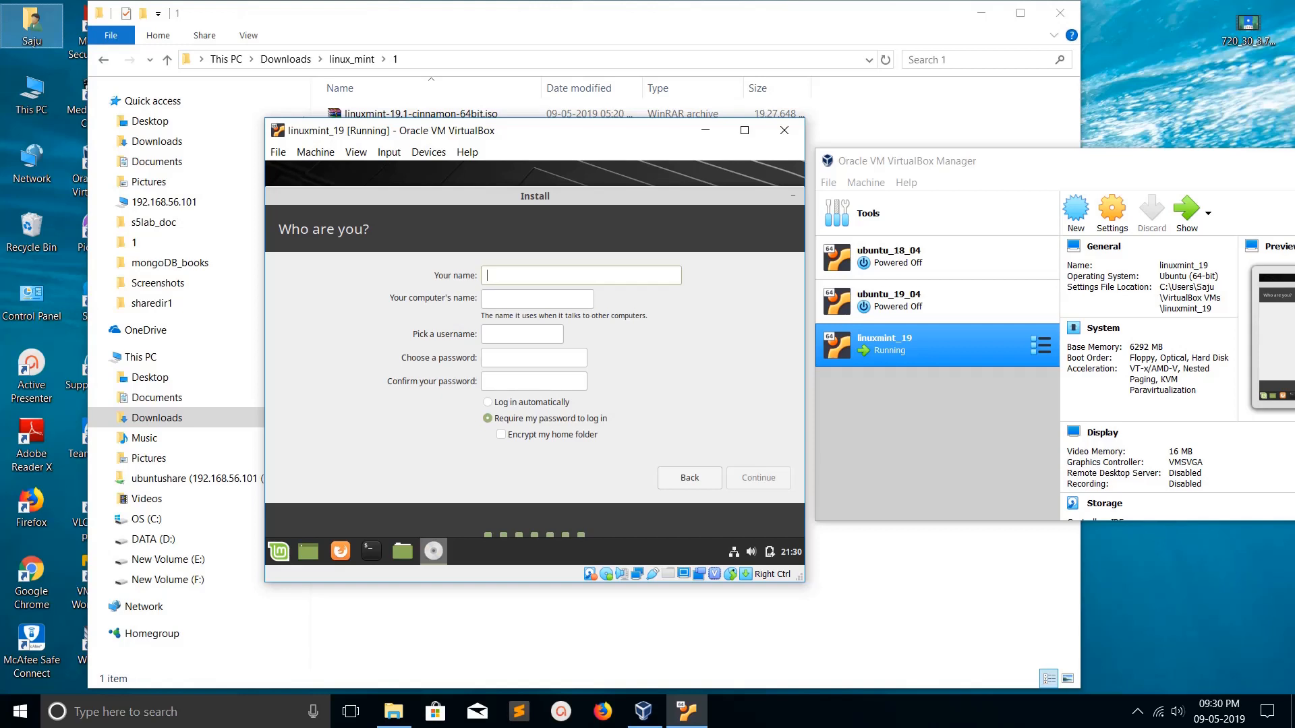
type("luser")
type("m")
left_click(526, 358)
type("123456")
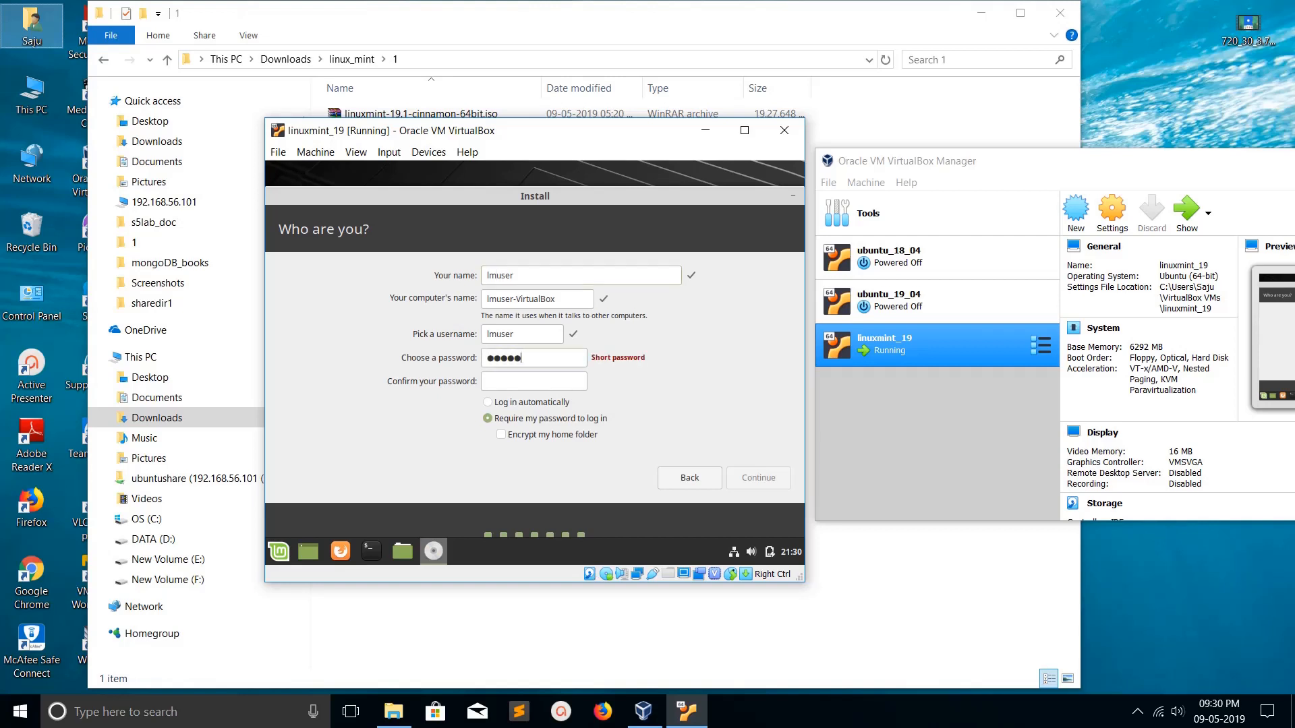
key("Tab")
type("123456")
left_click(758, 478)
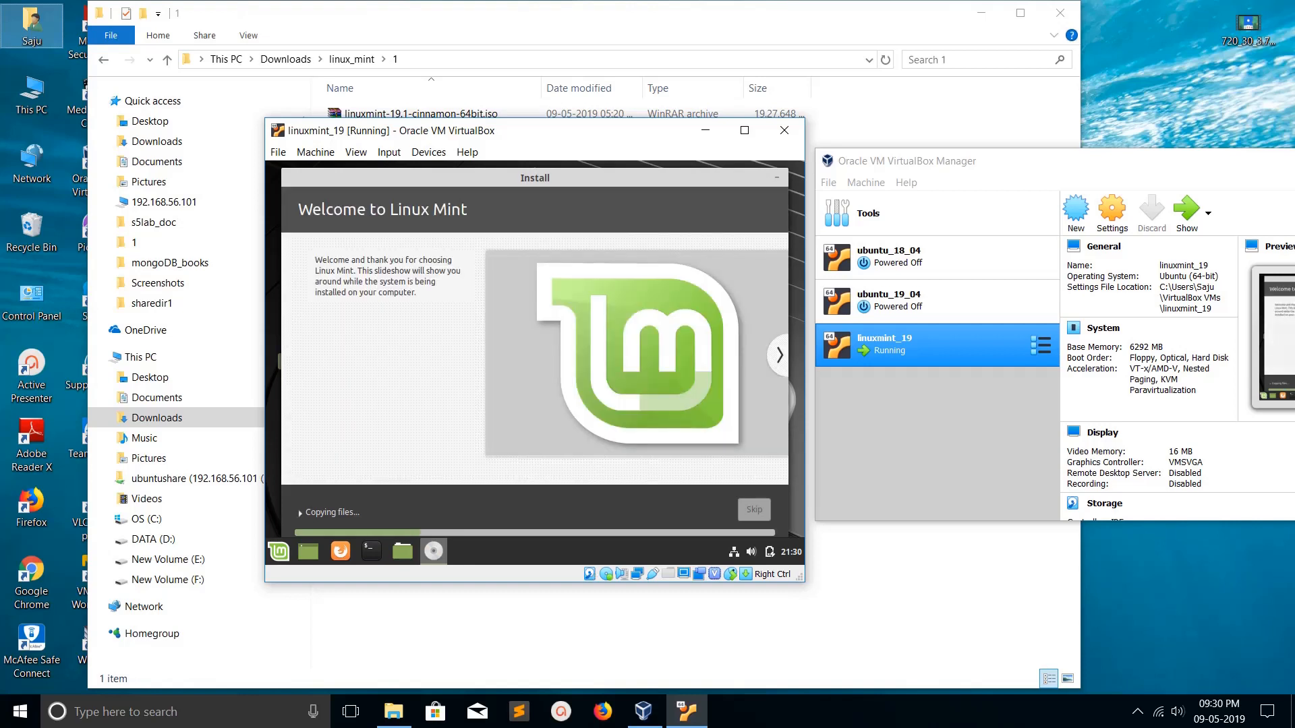
- Page through the installer slideshow from 'Browse the web' to 'Find help' while Mint installs
left_click(780, 356)
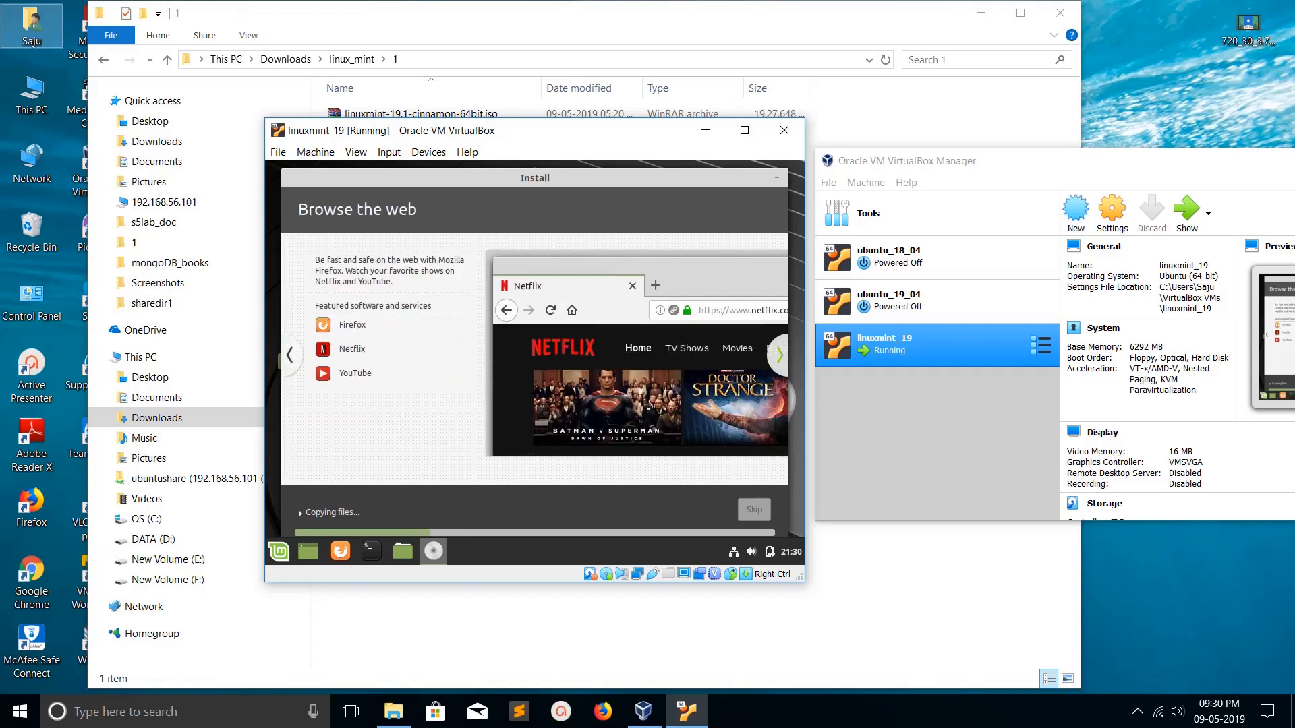
left_click(780, 355)
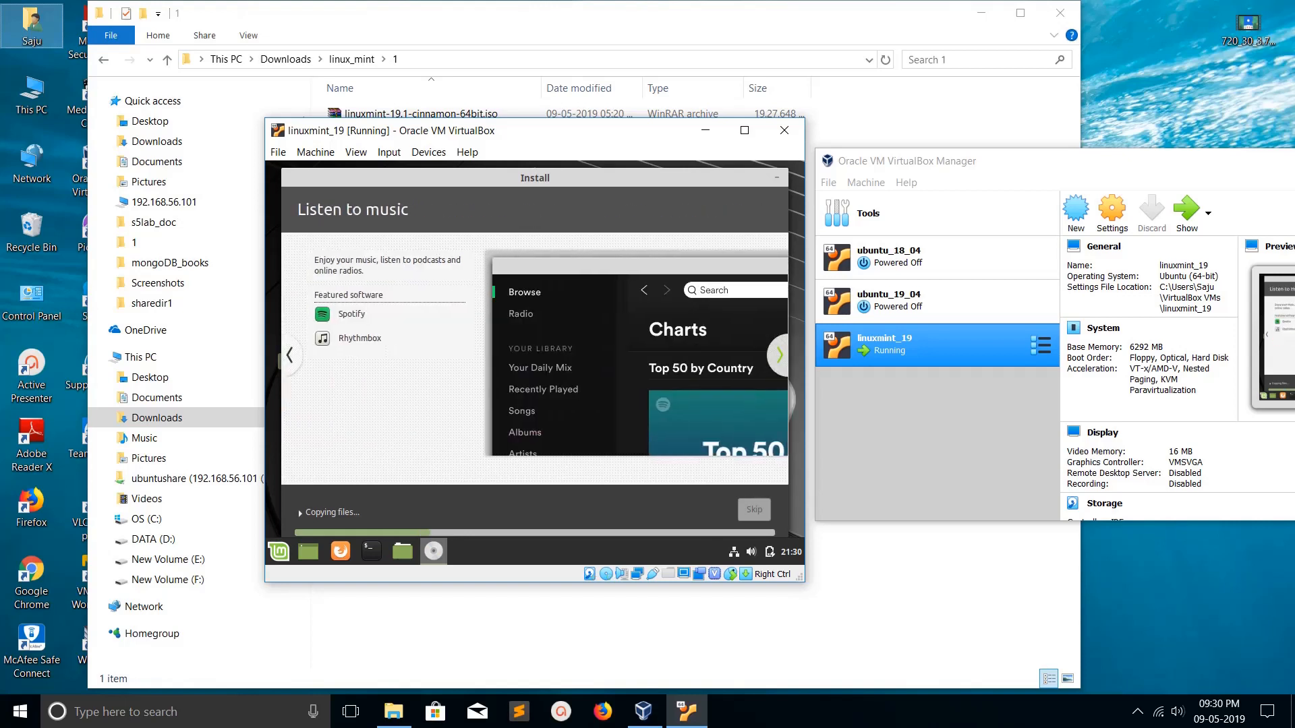
left_click(780, 356)
left_click(779, 355)
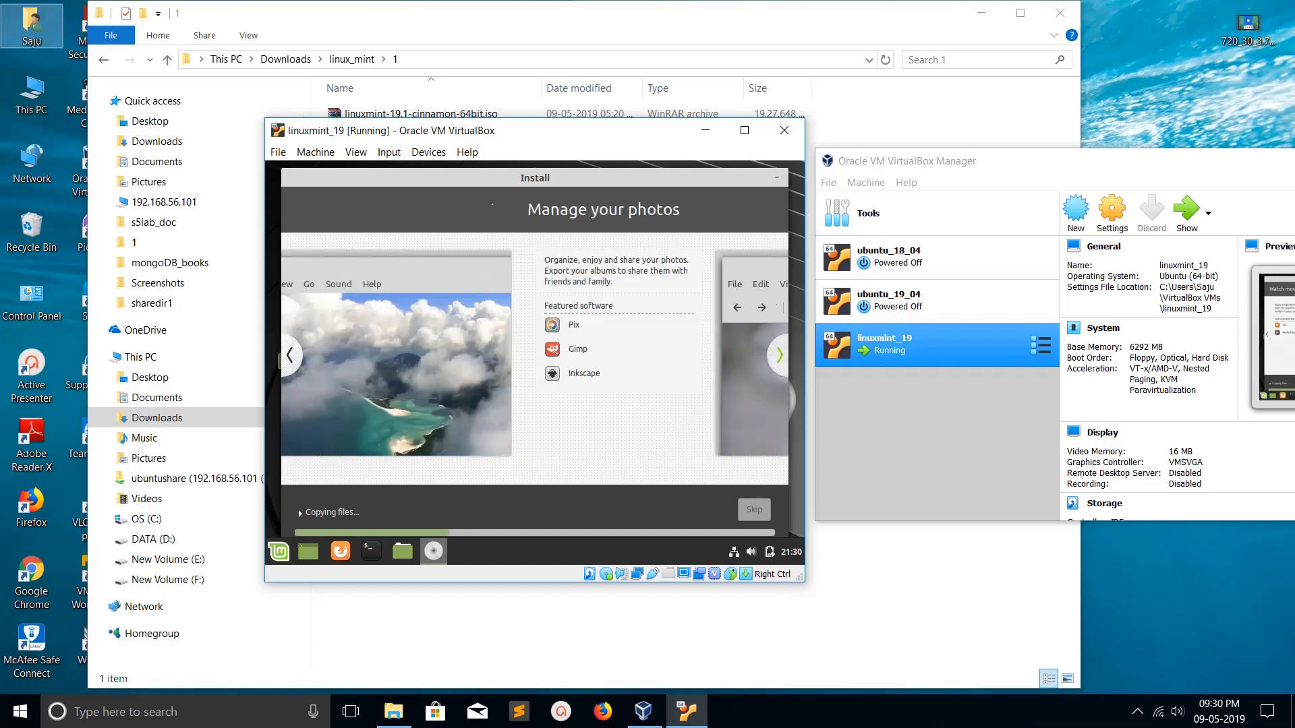
left_click(779, 356)
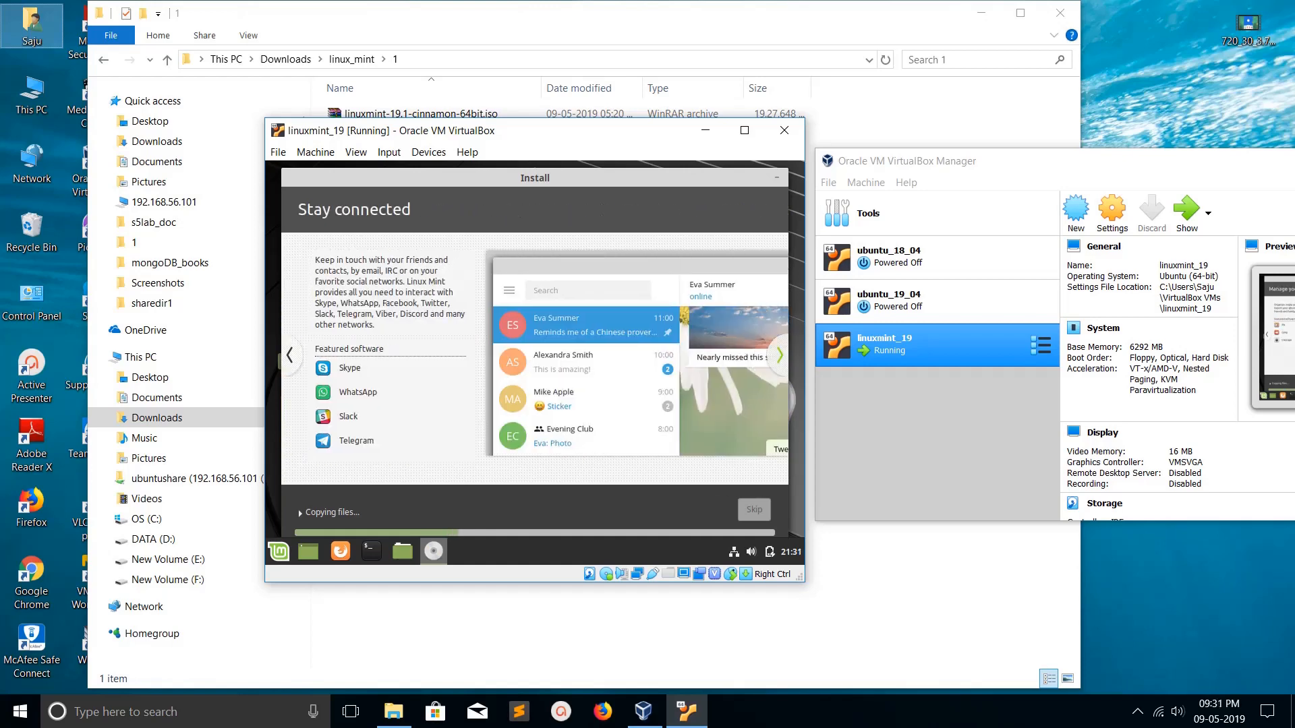
left_click(780, 356)
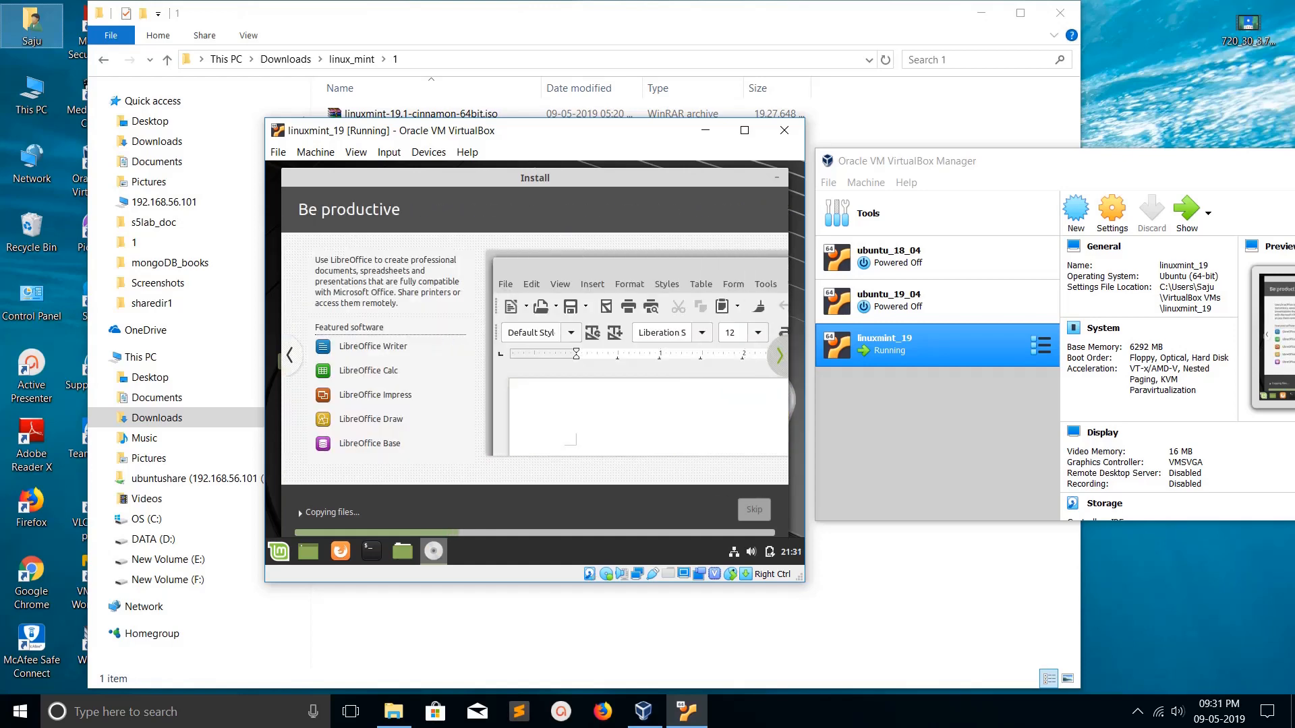
left_click(779, 356)
left_click(779, 356)
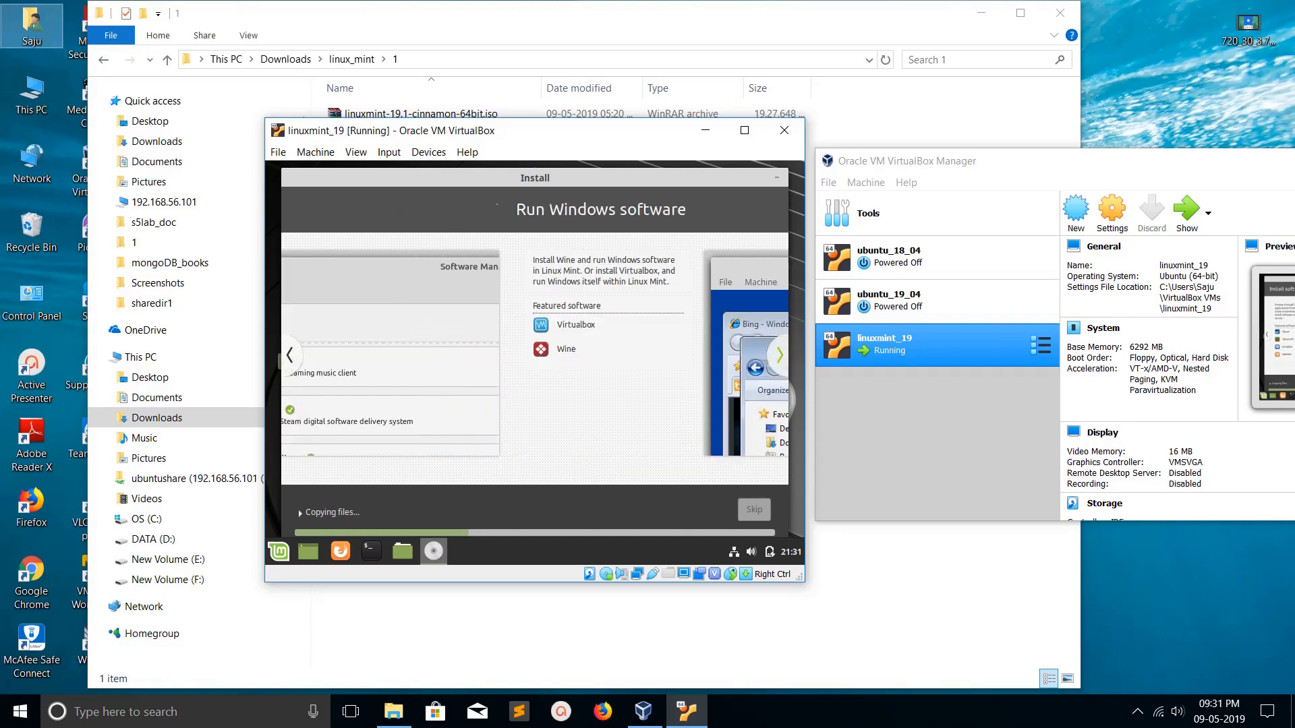
left_click(779, 355)
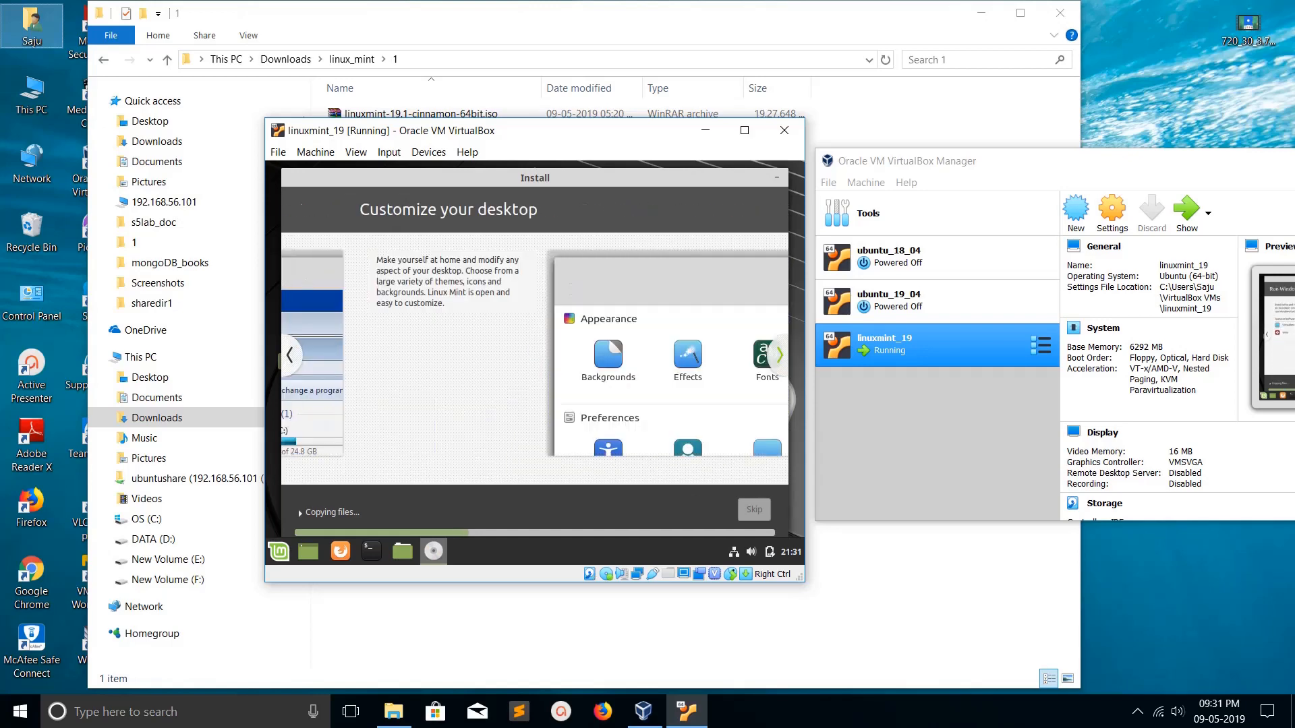
left_click(780, 356)
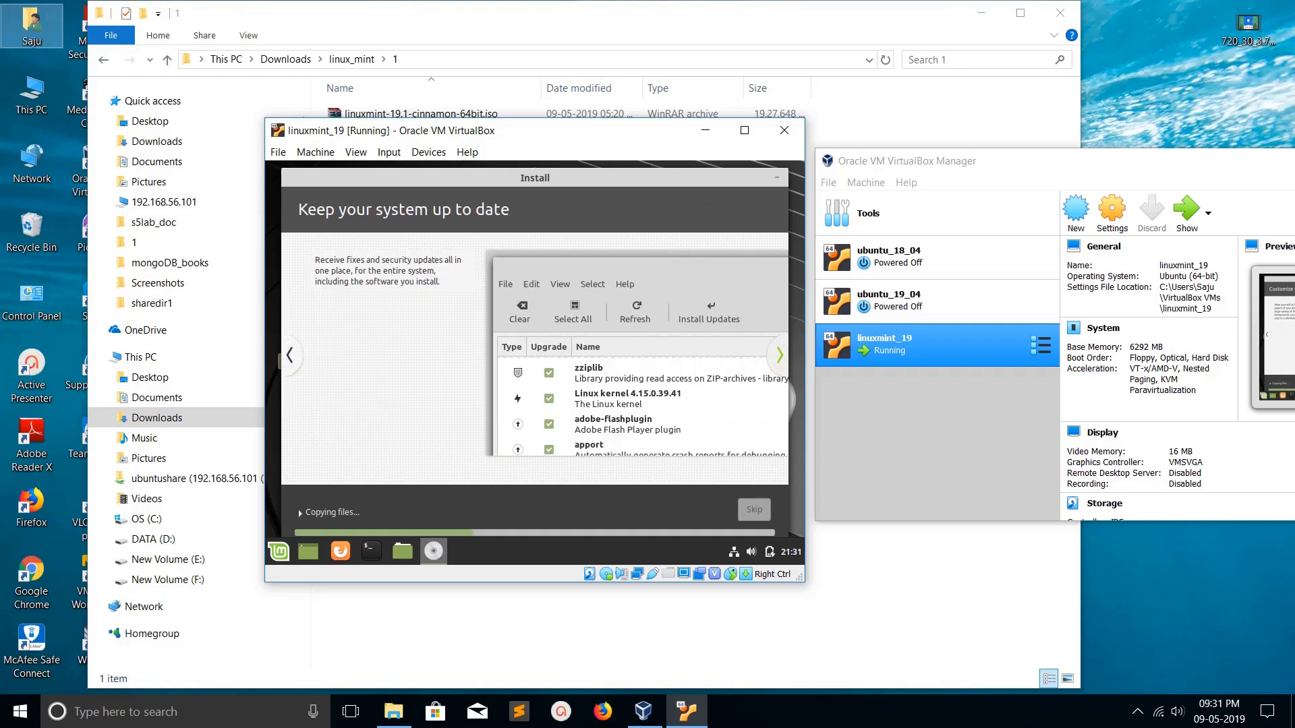
left_click(780, 355)
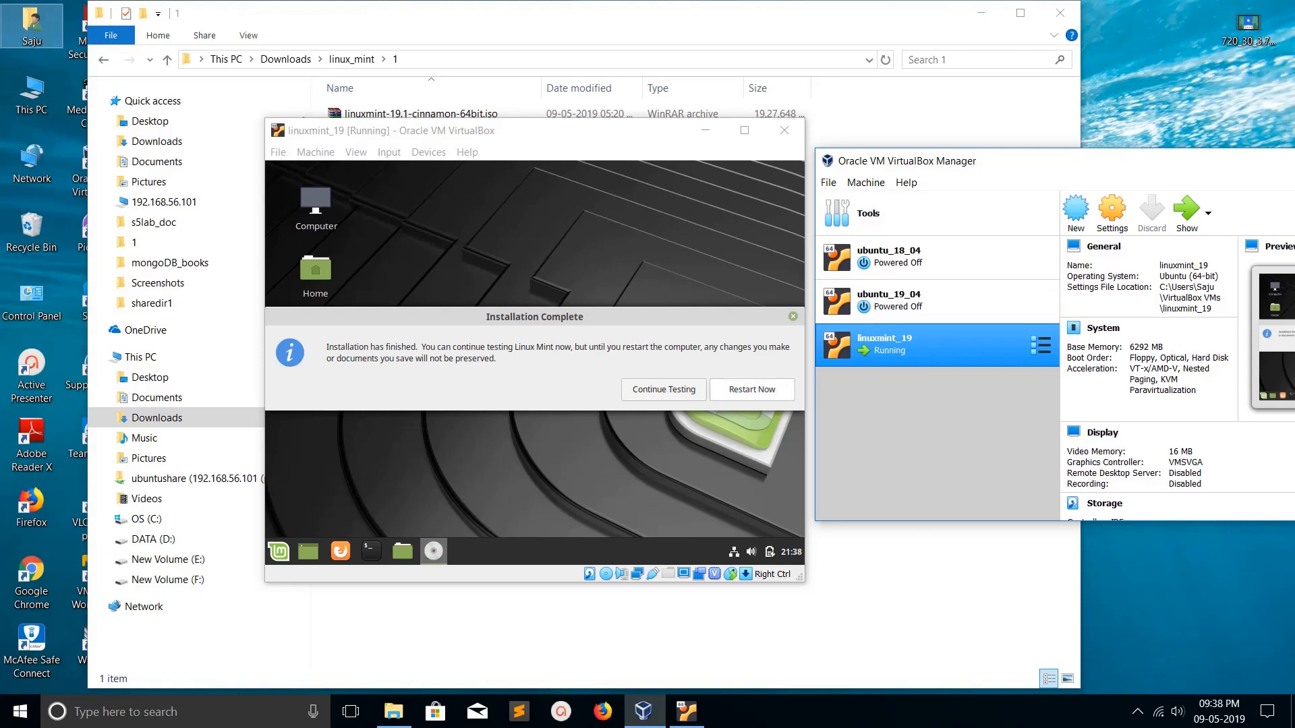
- Restart the newly installed guest and return to the linuxmint_19 VM window
left_click(752, 389)
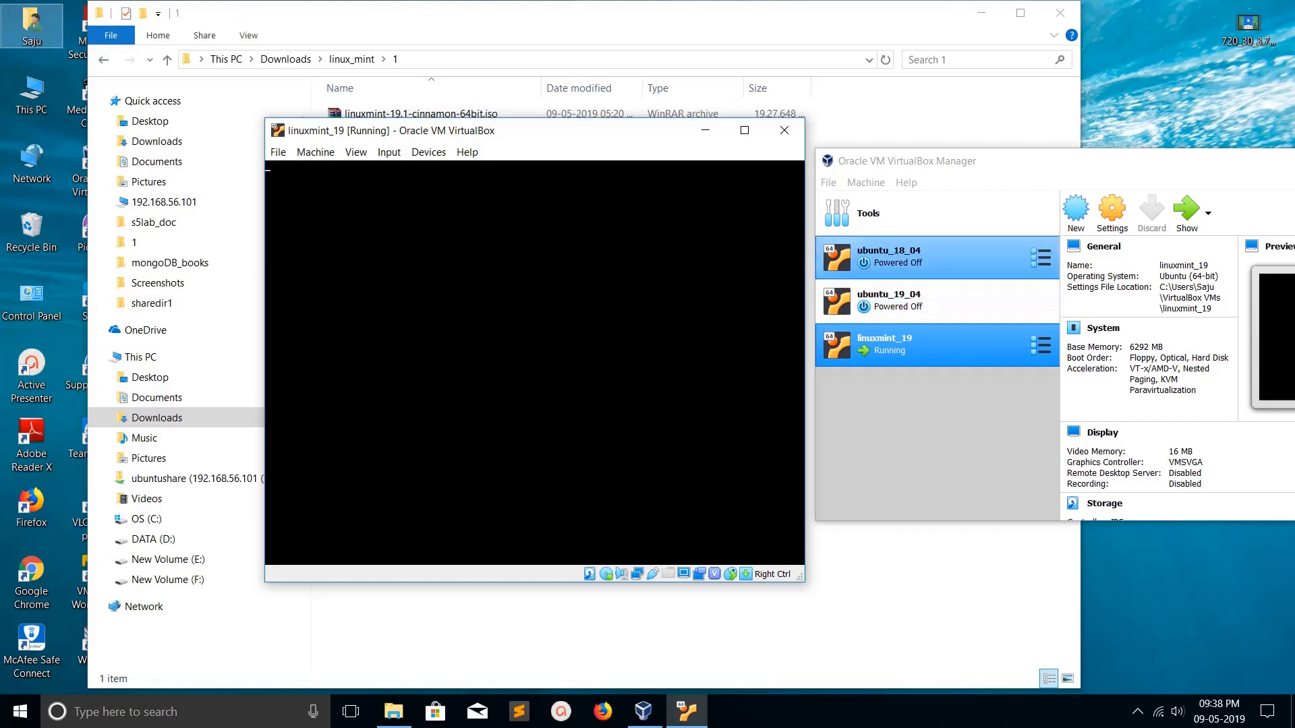
left_click(937, 432)
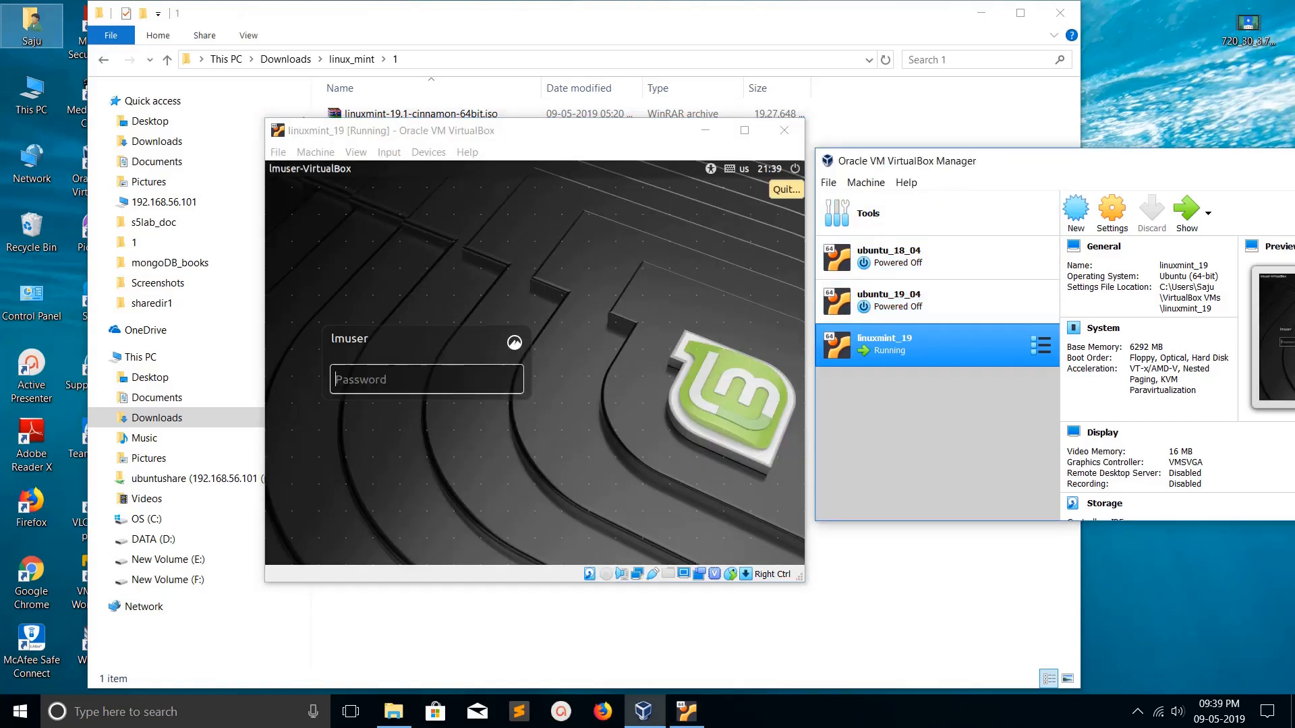
left_click(426, 380)
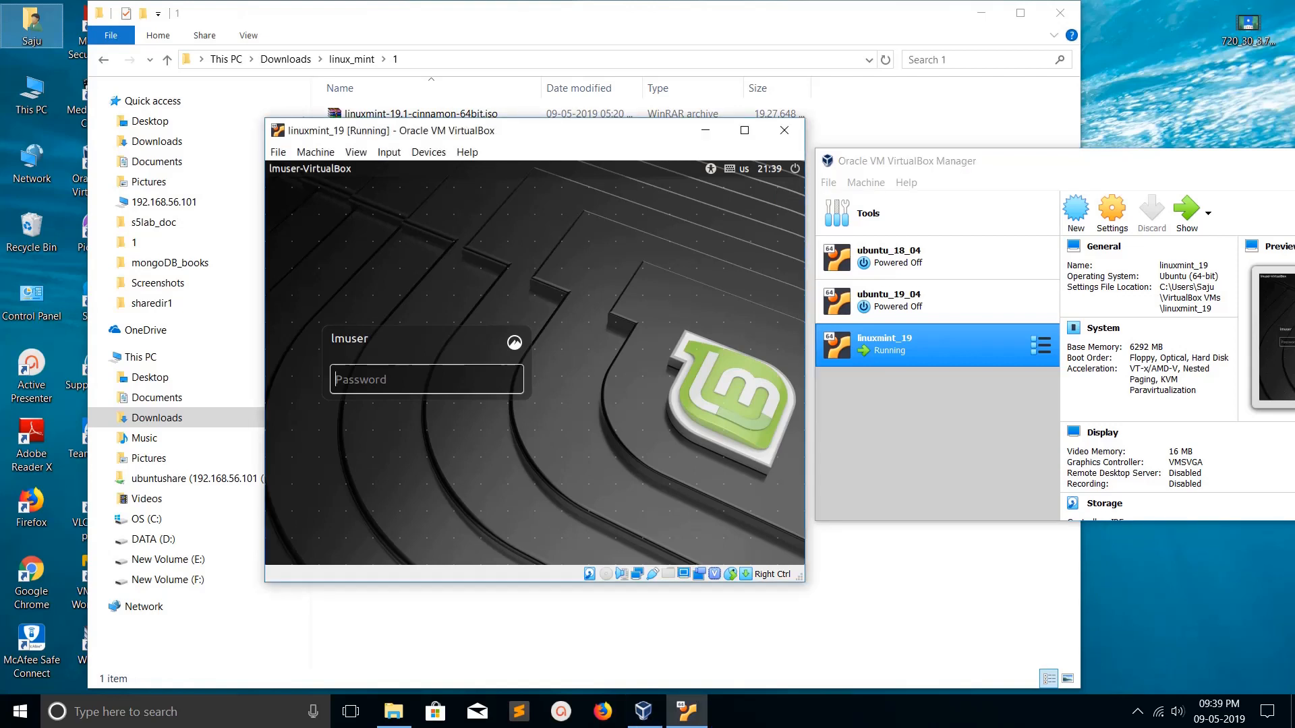
- Log in to Linux Mint with the account password
type("••••••")
key("Return")
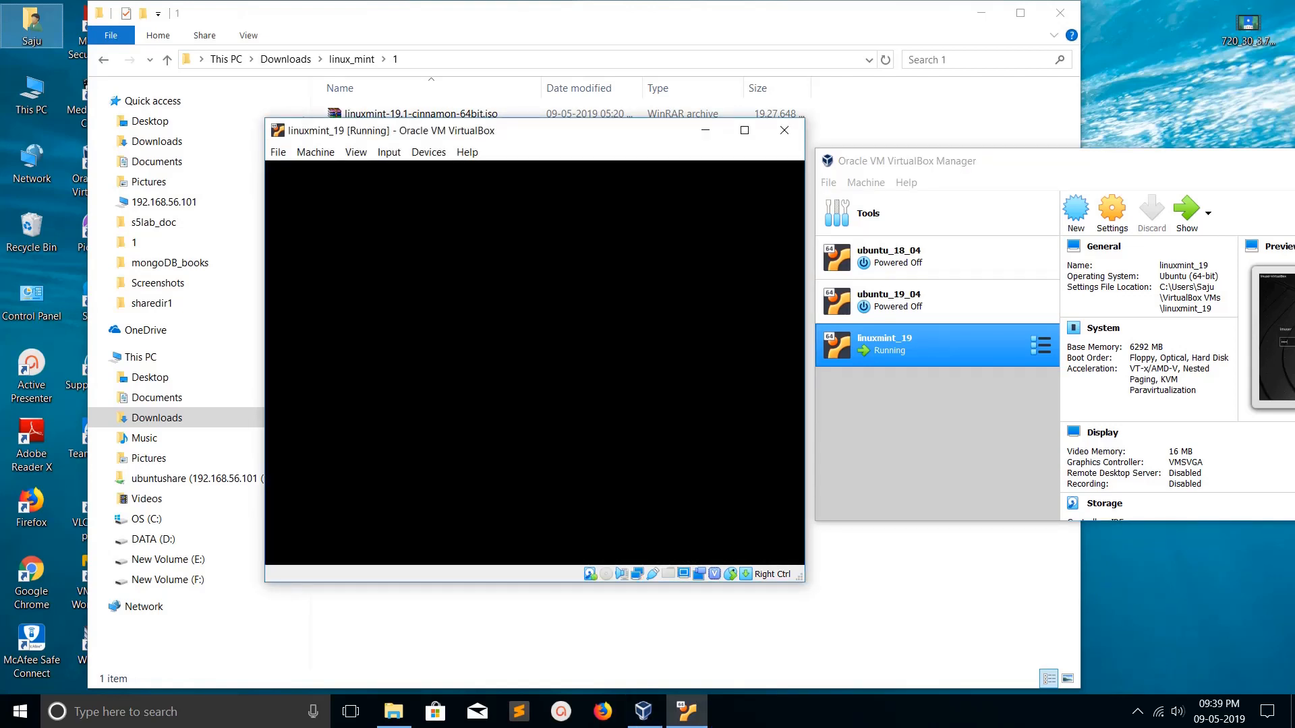
left_click(944, 161)
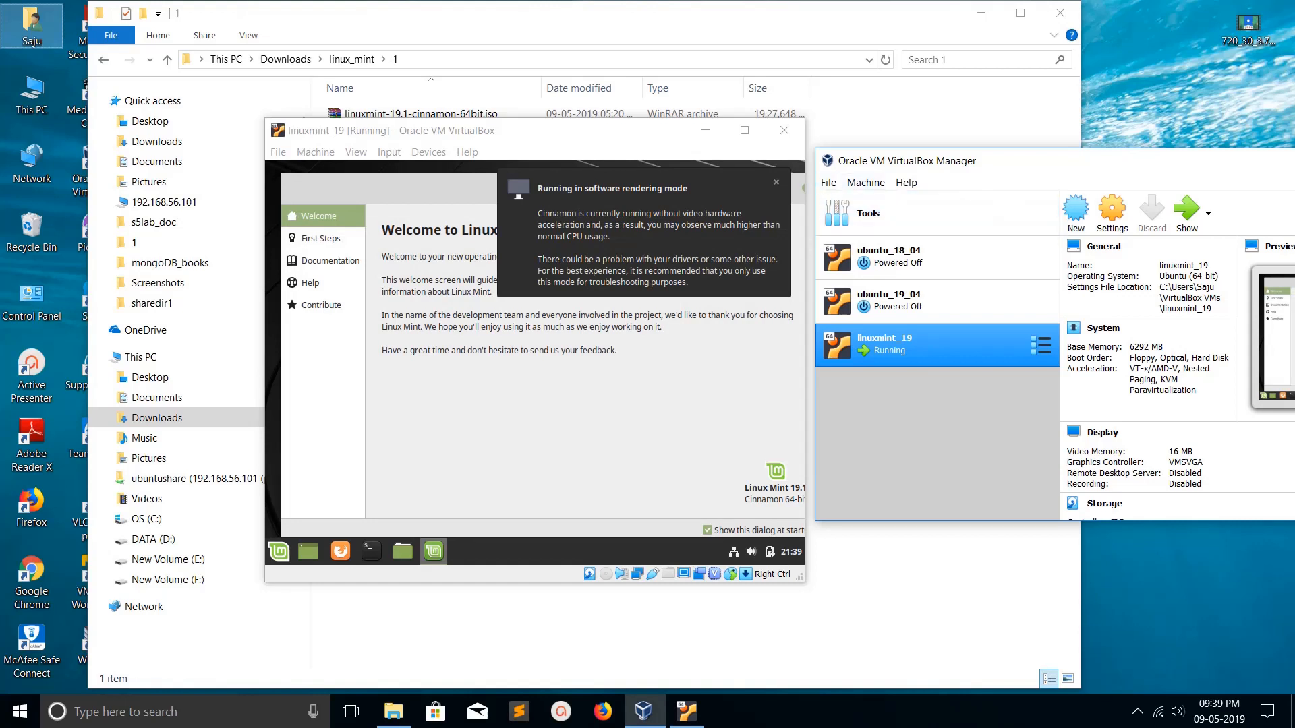
- Dismiss the software rendering notice and Welcome screen, then open a terminal in the guest
left_click(776, 182)
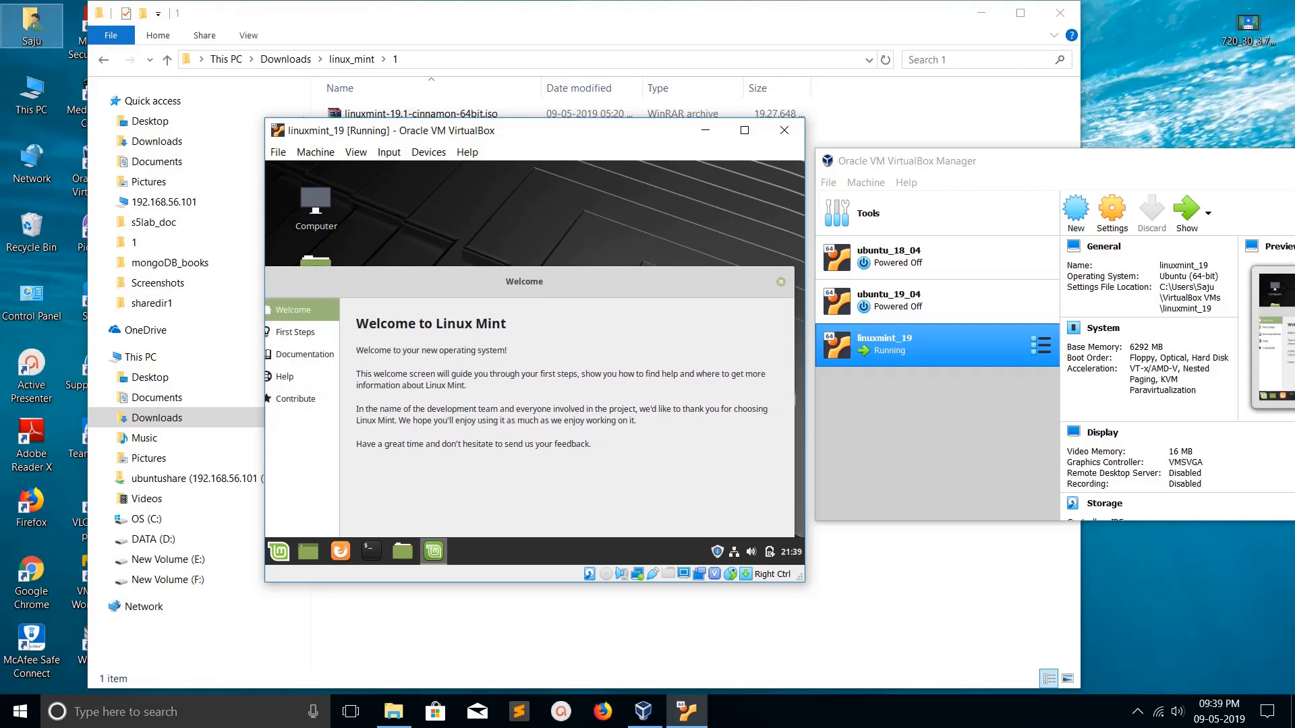
left_click(781, 282)
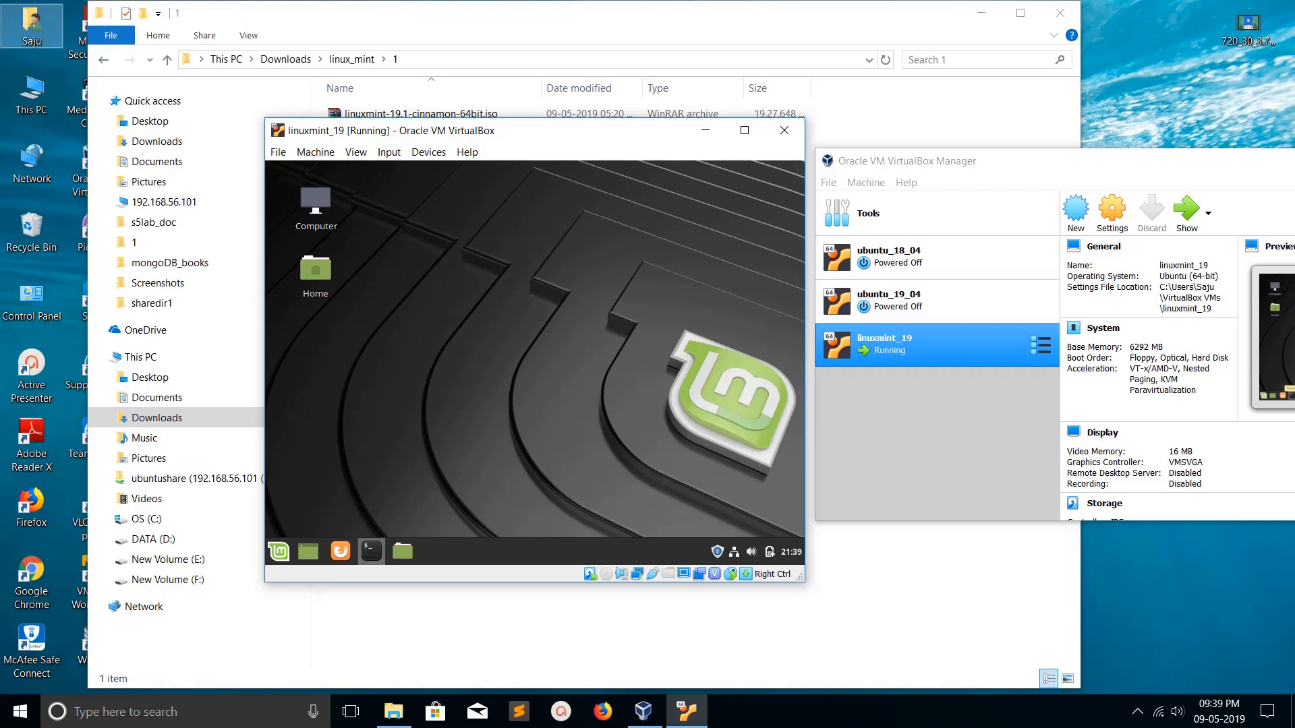
left_click(371, 552)
key("Return")
key("Return")
key("Return")
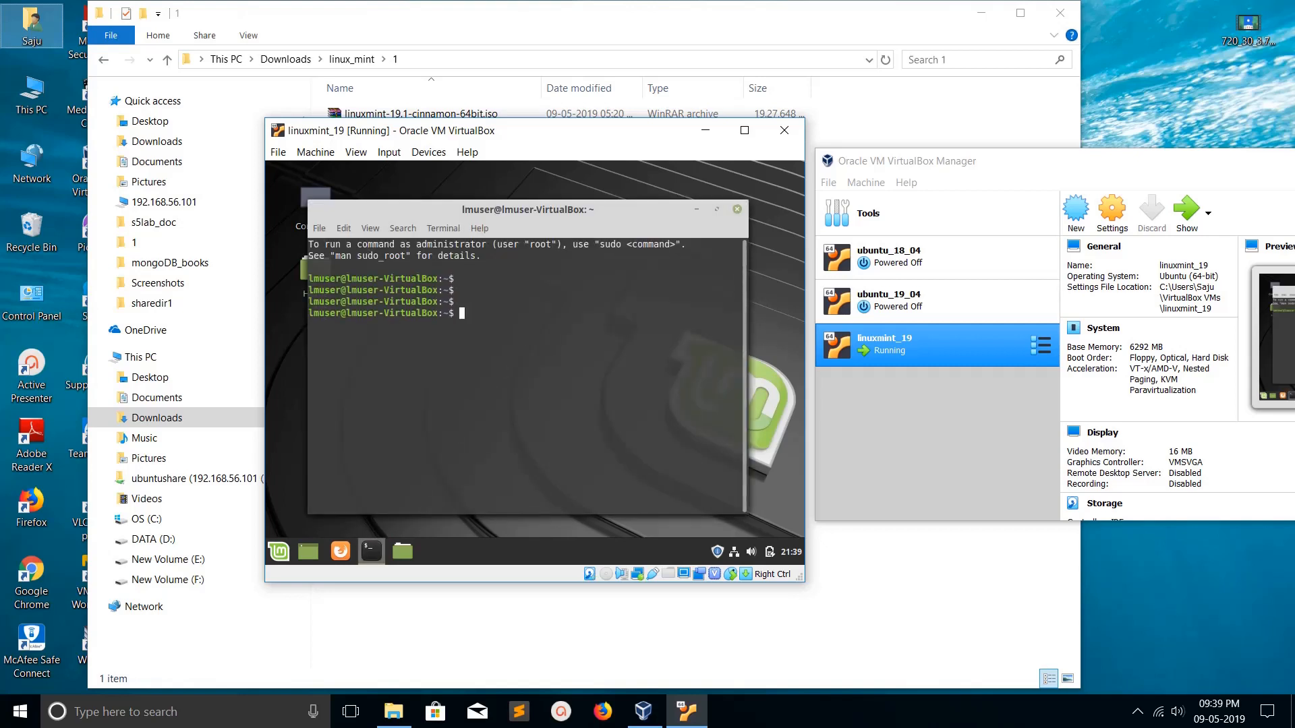
- Run lsb_release -a to confirm the guest is Linux Mint 19.1 Tessa
type("lsb_release -a")
key("Return")
key("Return")
key("Return")
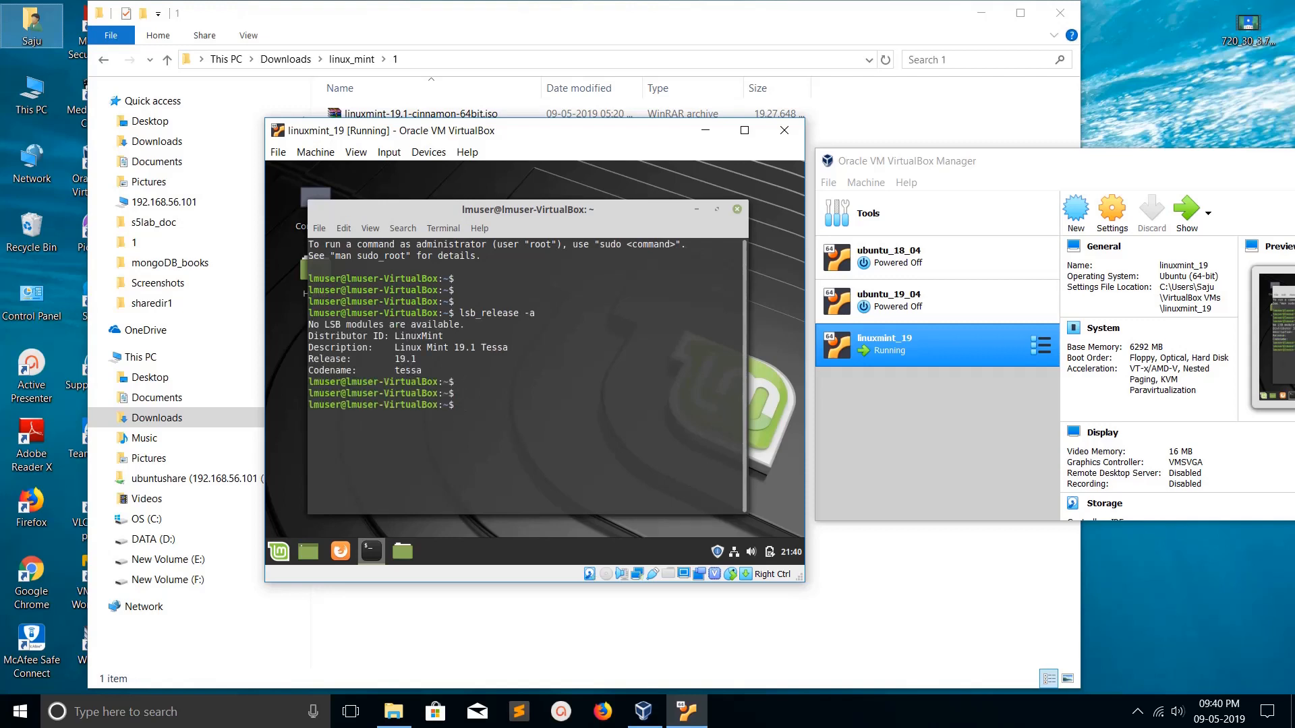
mouse_move(528, 209)
left_mouse_down()
mouse_move(579, 187)
mouse_move(546, 197)
left_mouse_up()
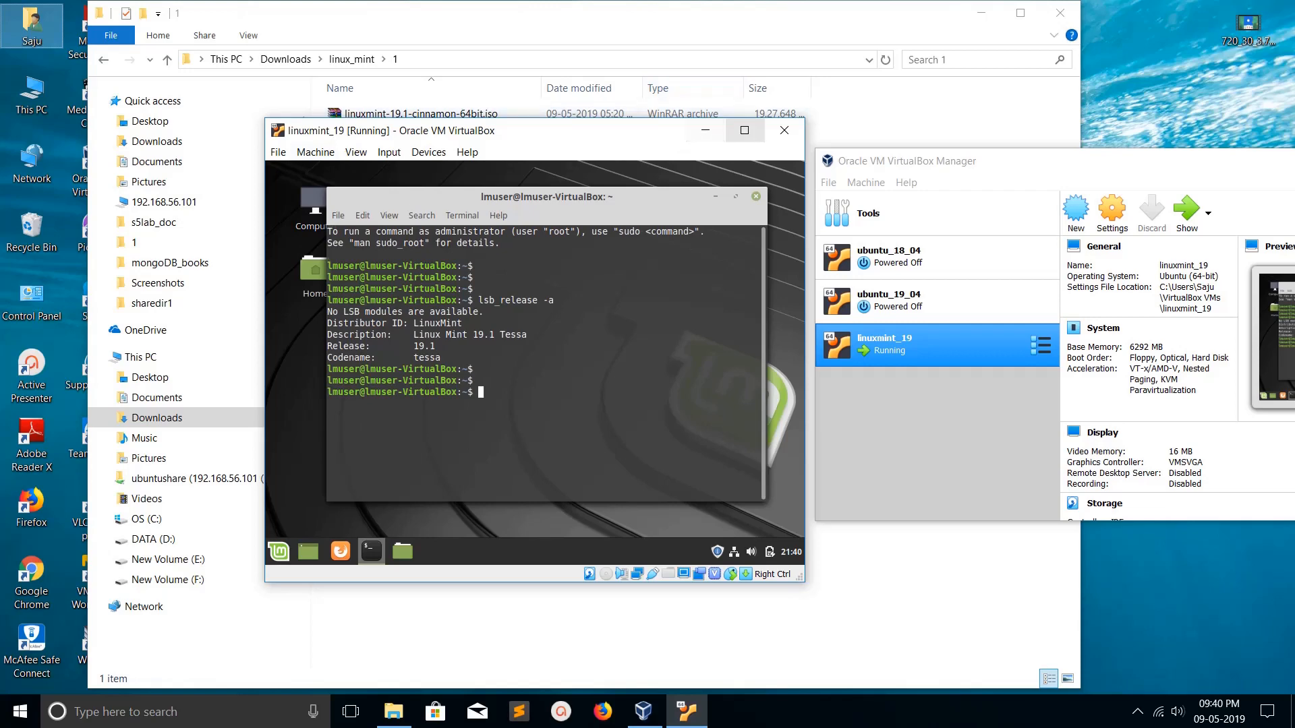
- Maximize and restore the VM window, then open the Devices menu
left_click(744, 130)
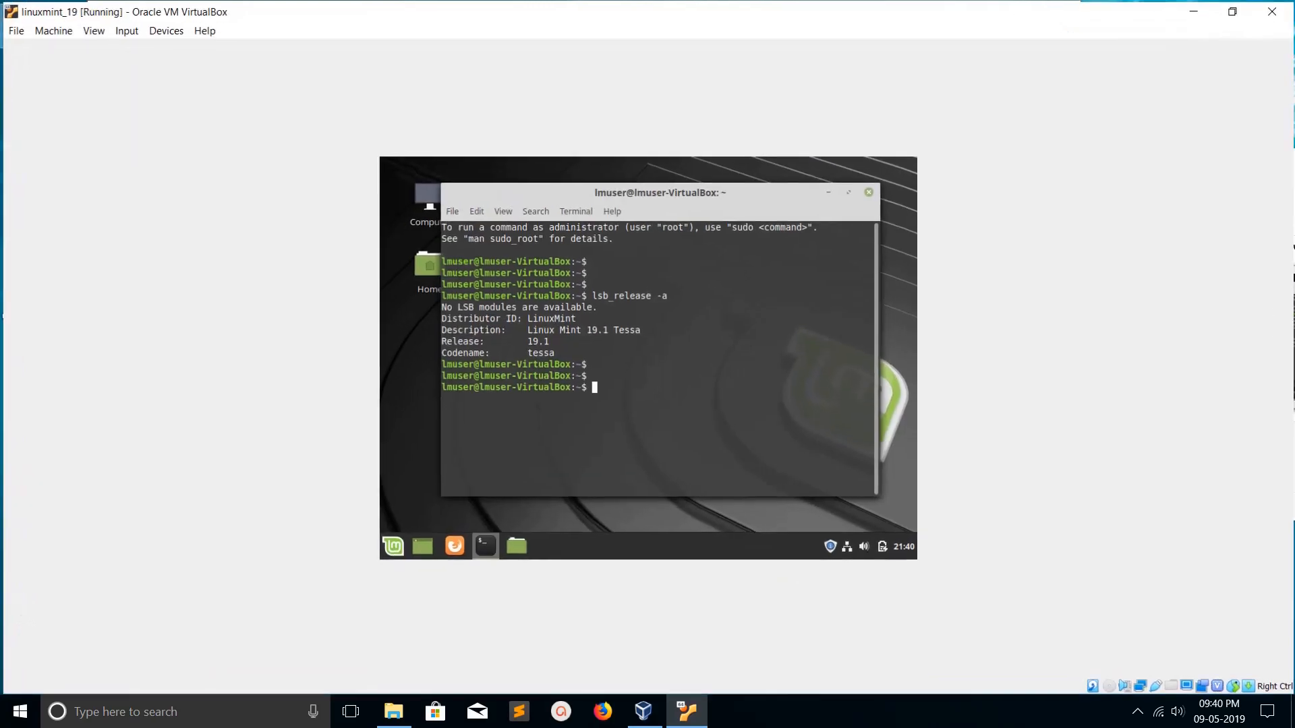
left_click(1234, 9)
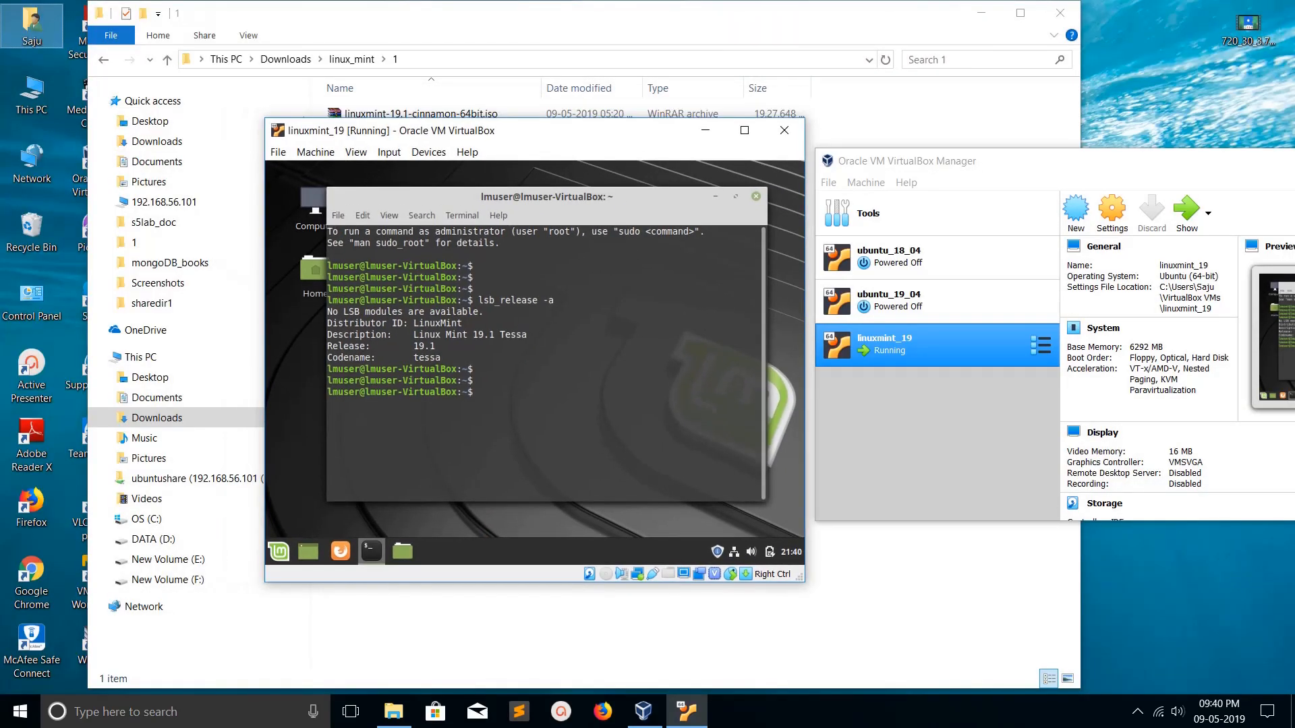
left_click(389, 152)
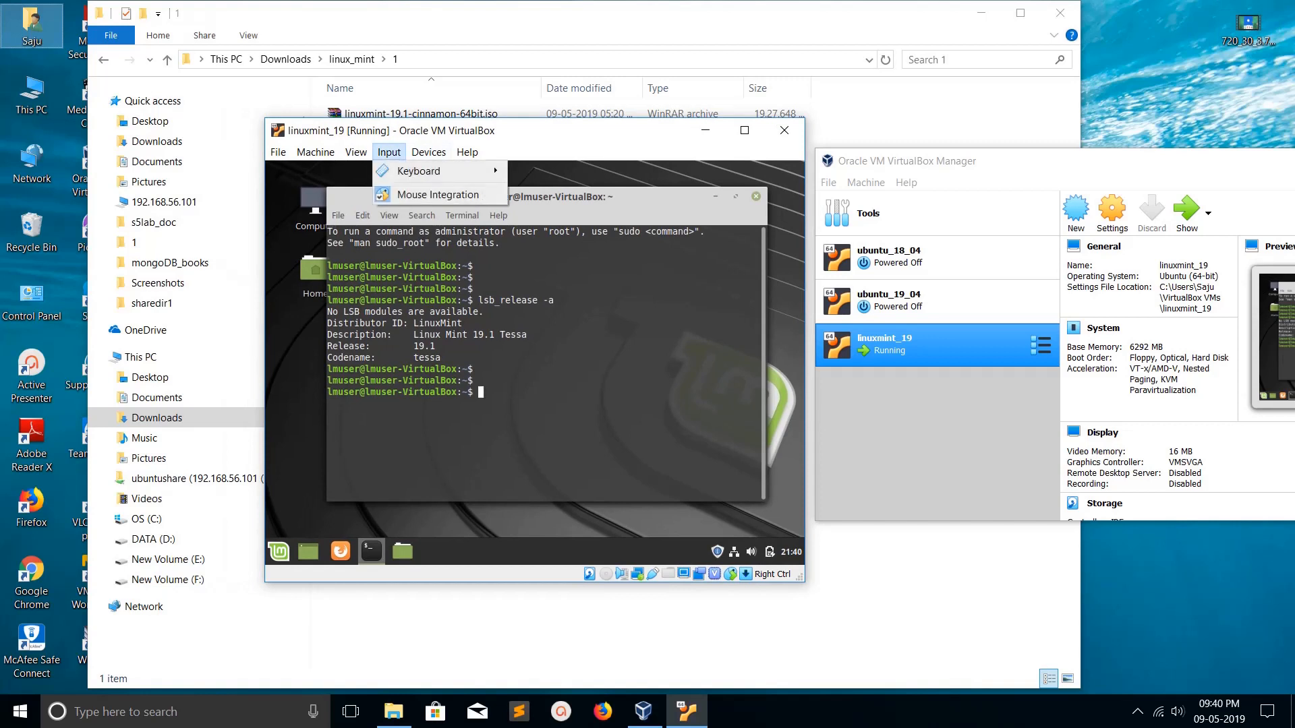
mouse_move(428, 152)
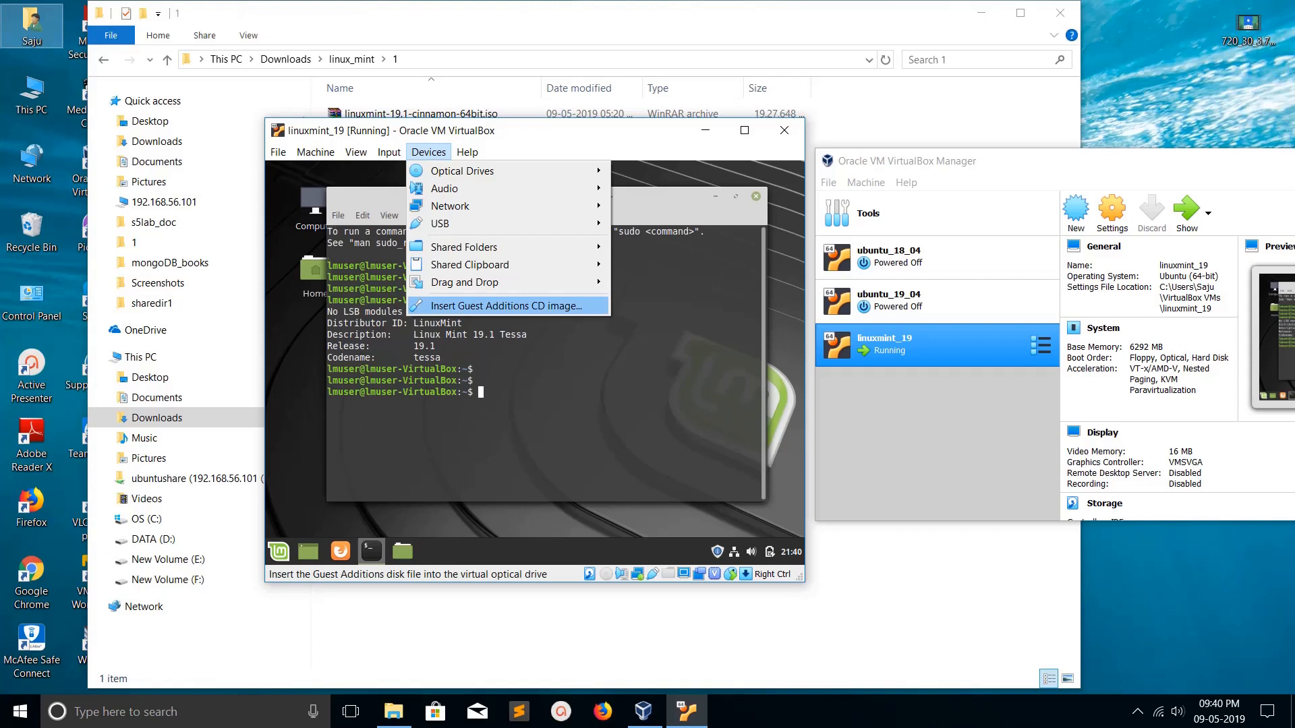
- Insert the Guest Additions CD image, run it, and authenticate with the administrator password
left_click(505, 305)
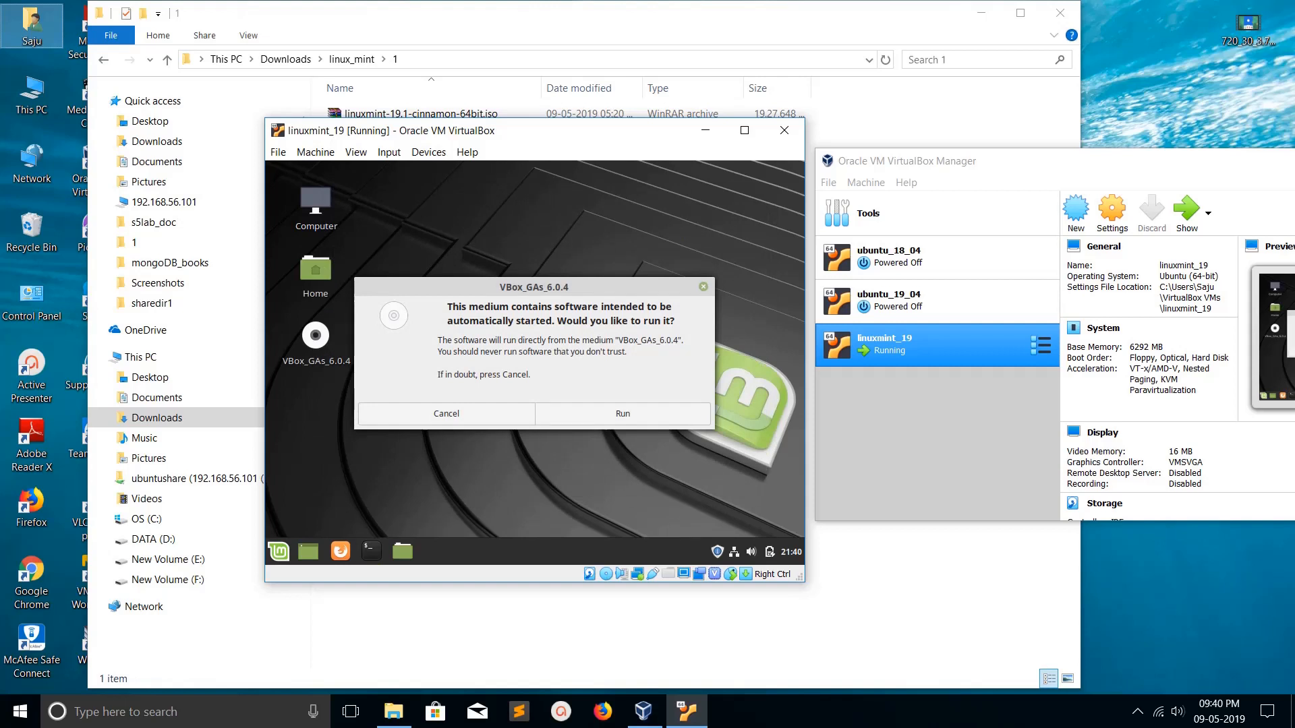
left_click_drag(534, 287, 559, 249)
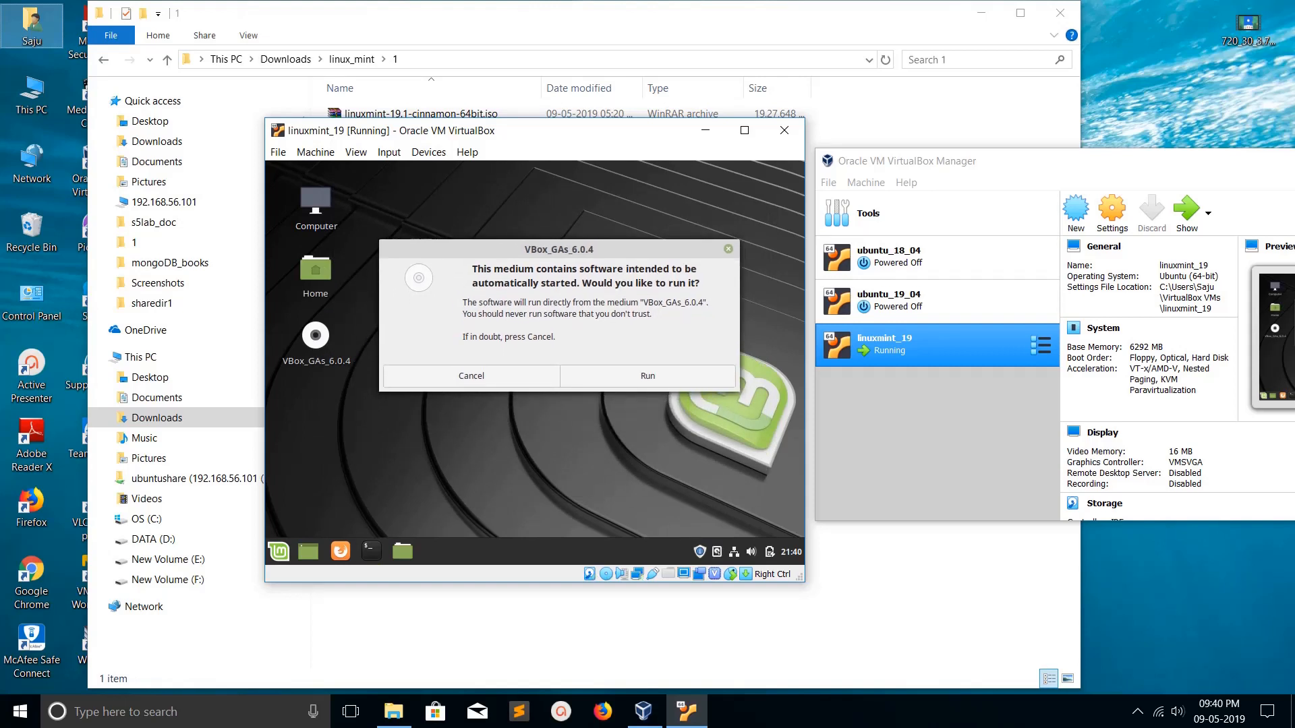
left_click(647, 376)
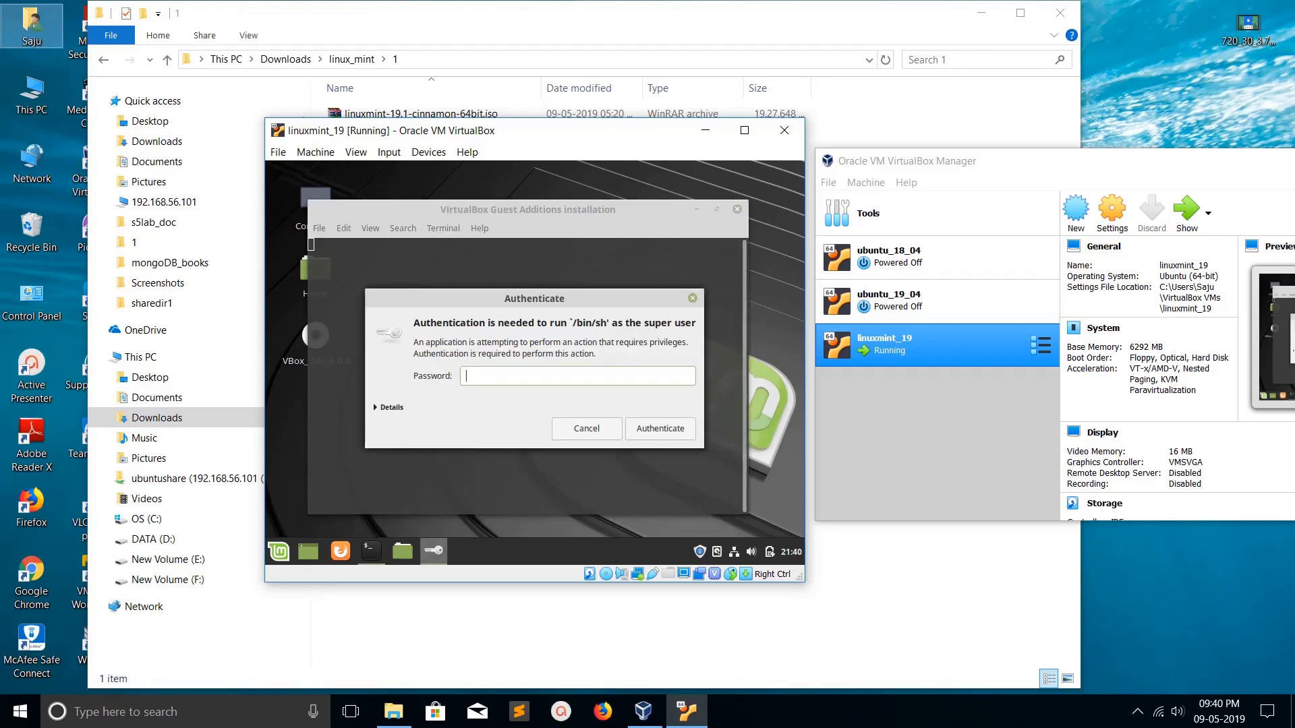
type("******")
key("Return")
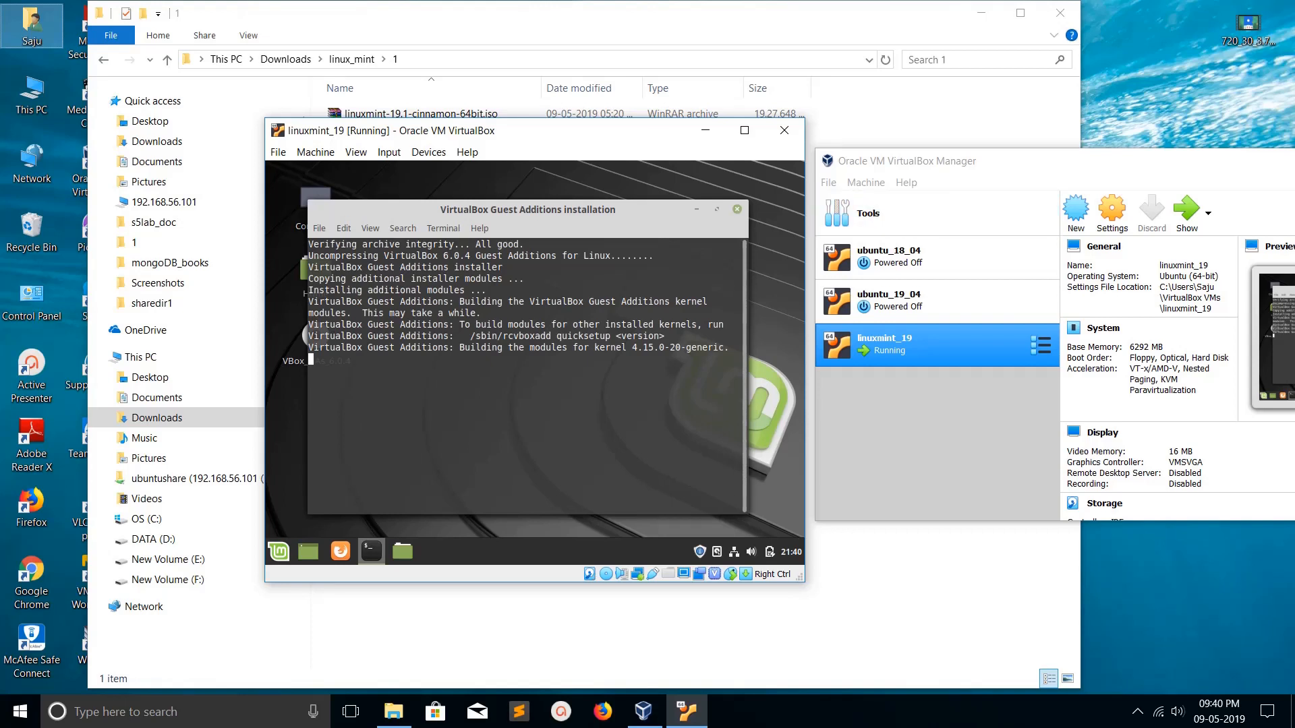
- Let the VBox_GAs_6.0.4 install finish, then close the installer terminal
key("alt+Tab")
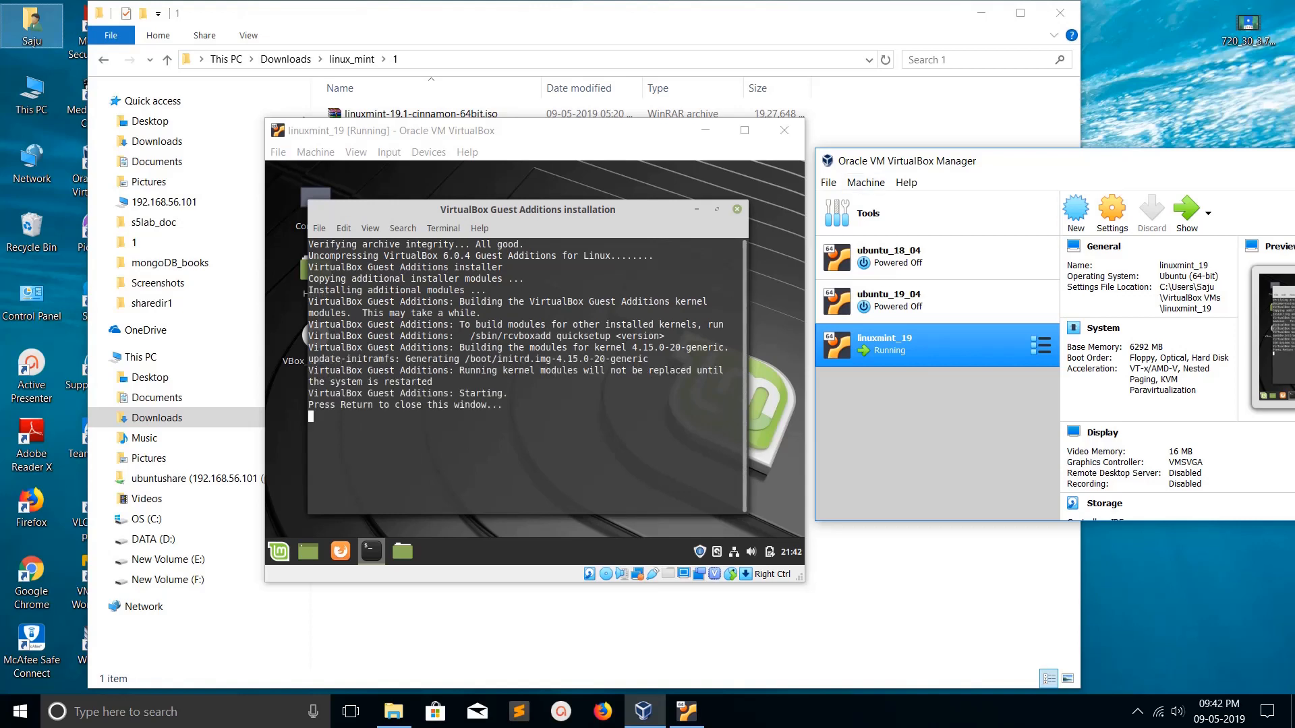
left_click(539, 431)
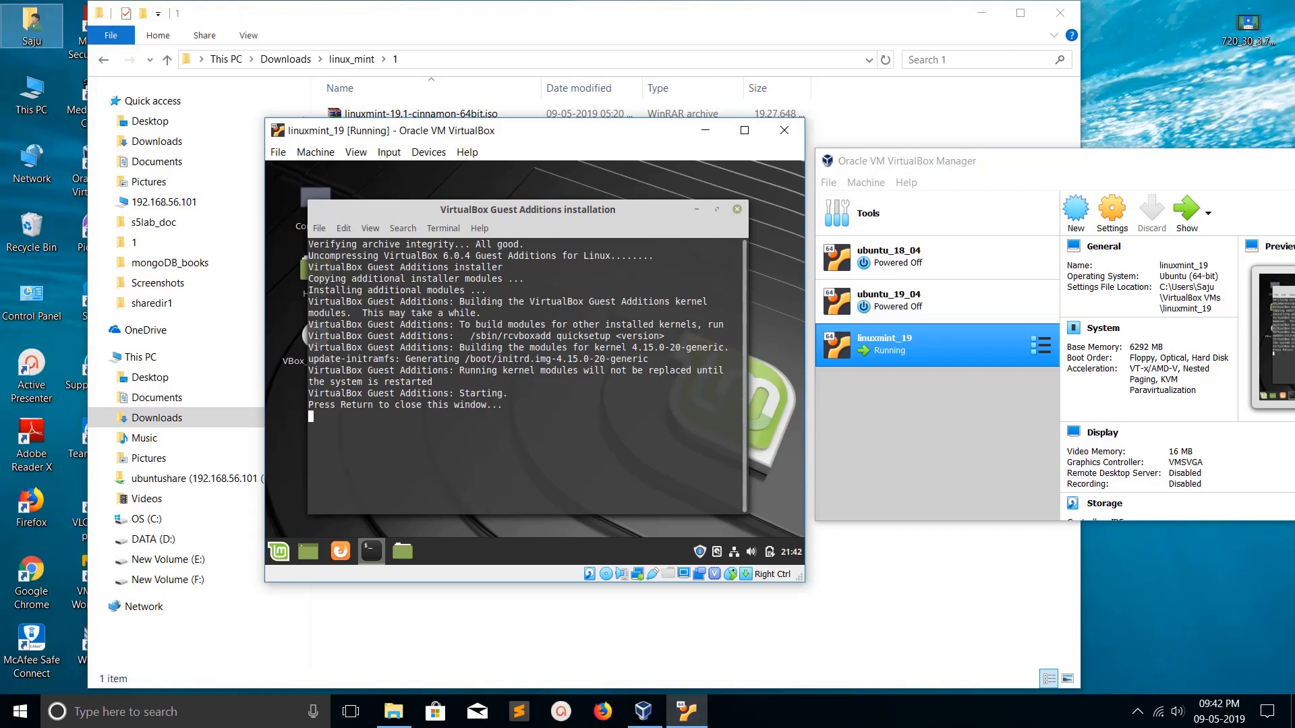
key("Return")
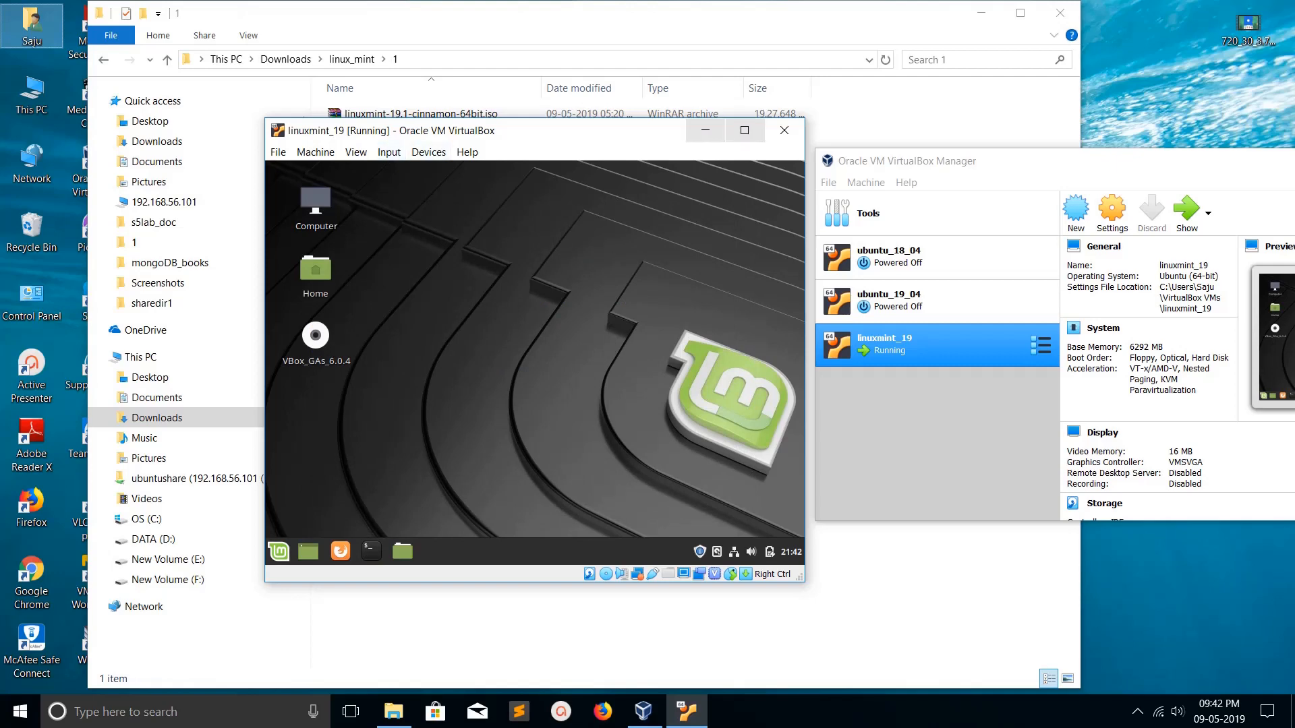
- Maximize the VM window to test resizing, open and close Computer, restore it, and show VirtualBox Manager
left_click(744, 130)
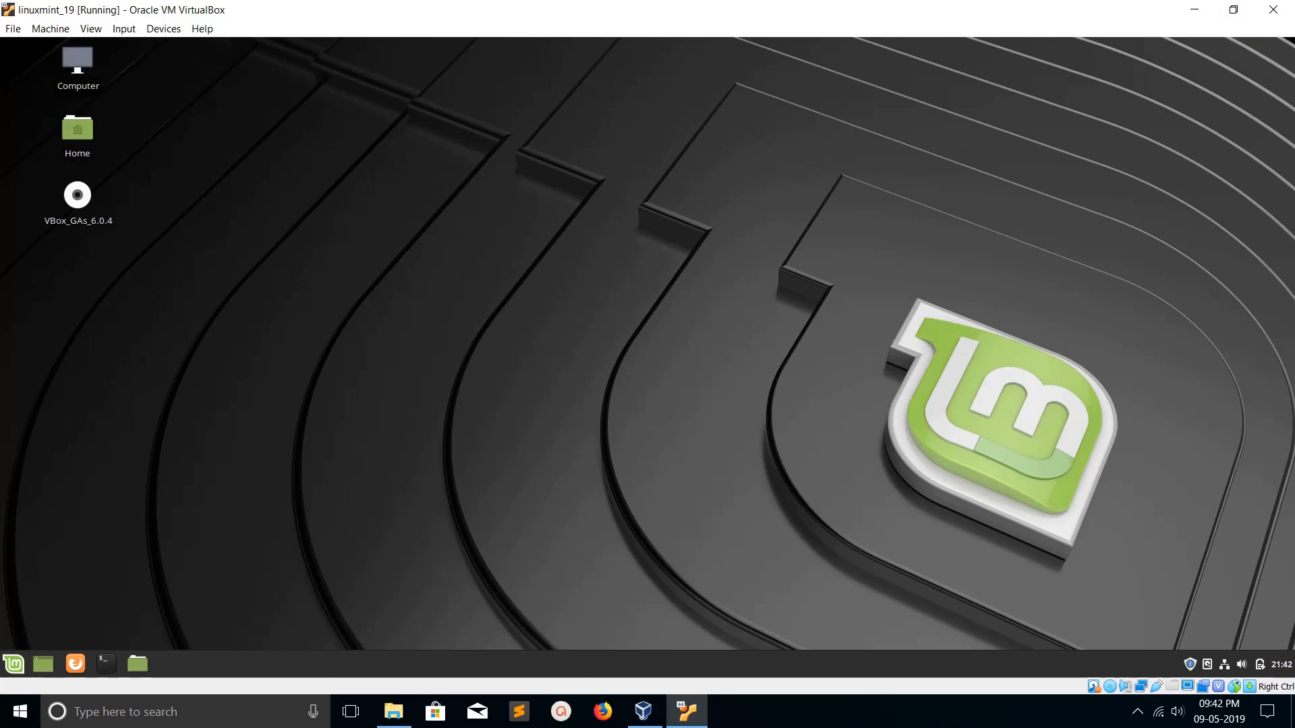
double_click(77, 64)
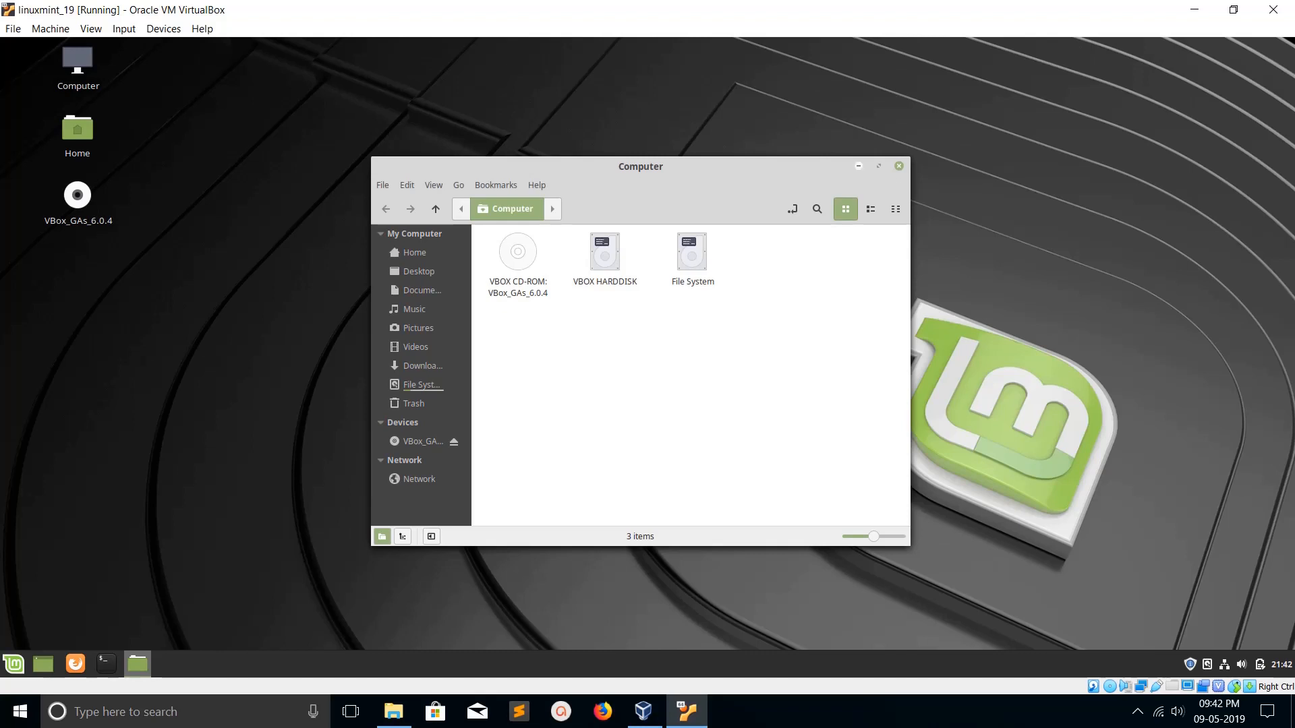
left_click(899, 166)
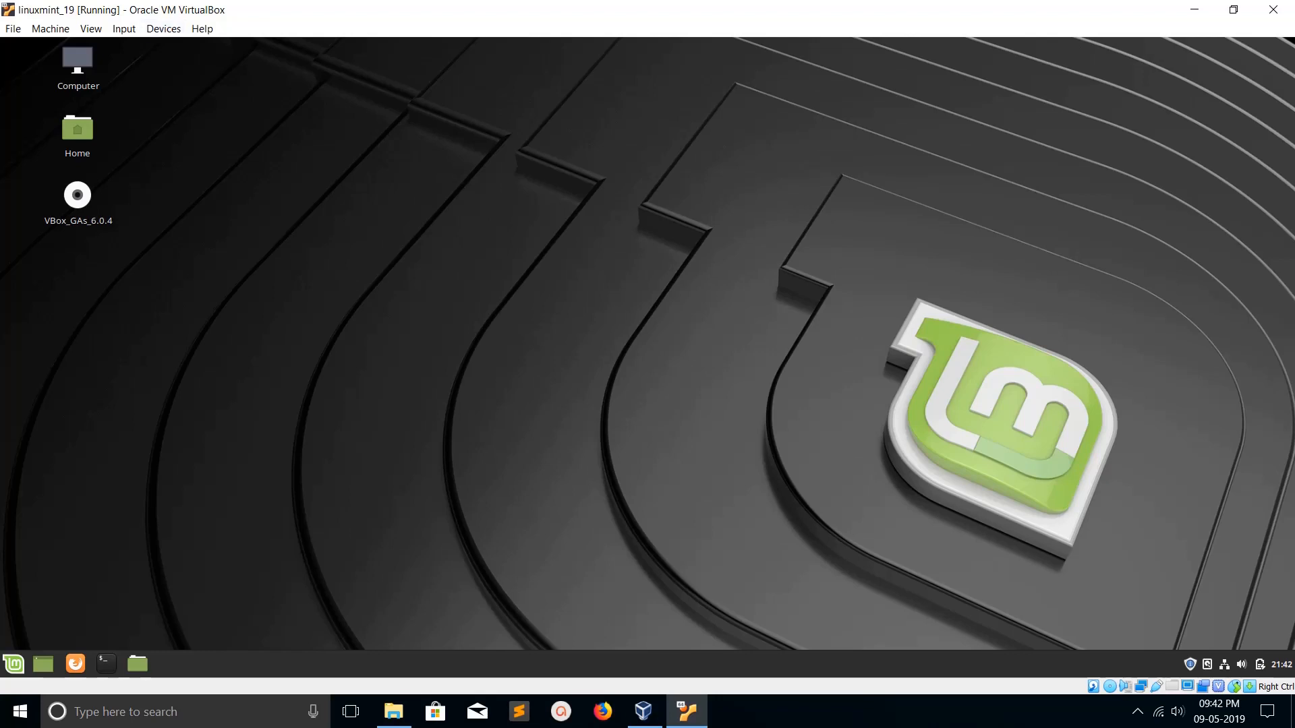
left_click(1233, 10)
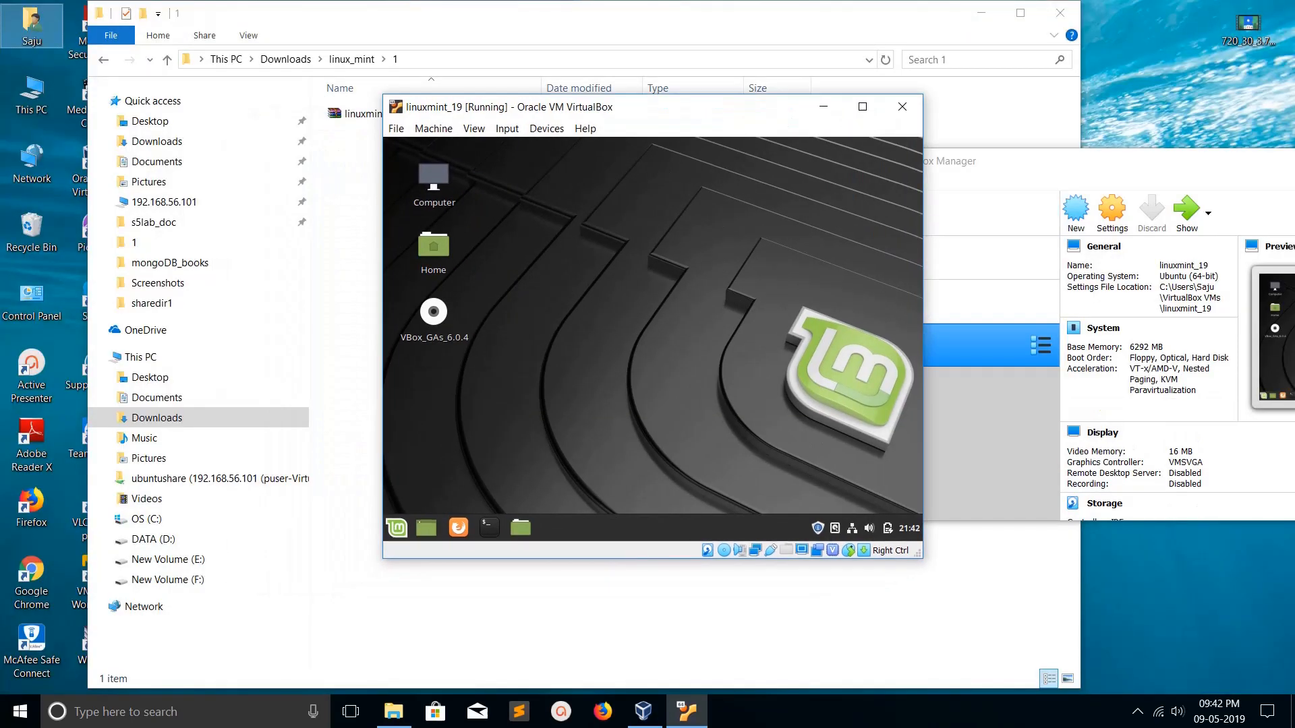
left_click(1079, 162)
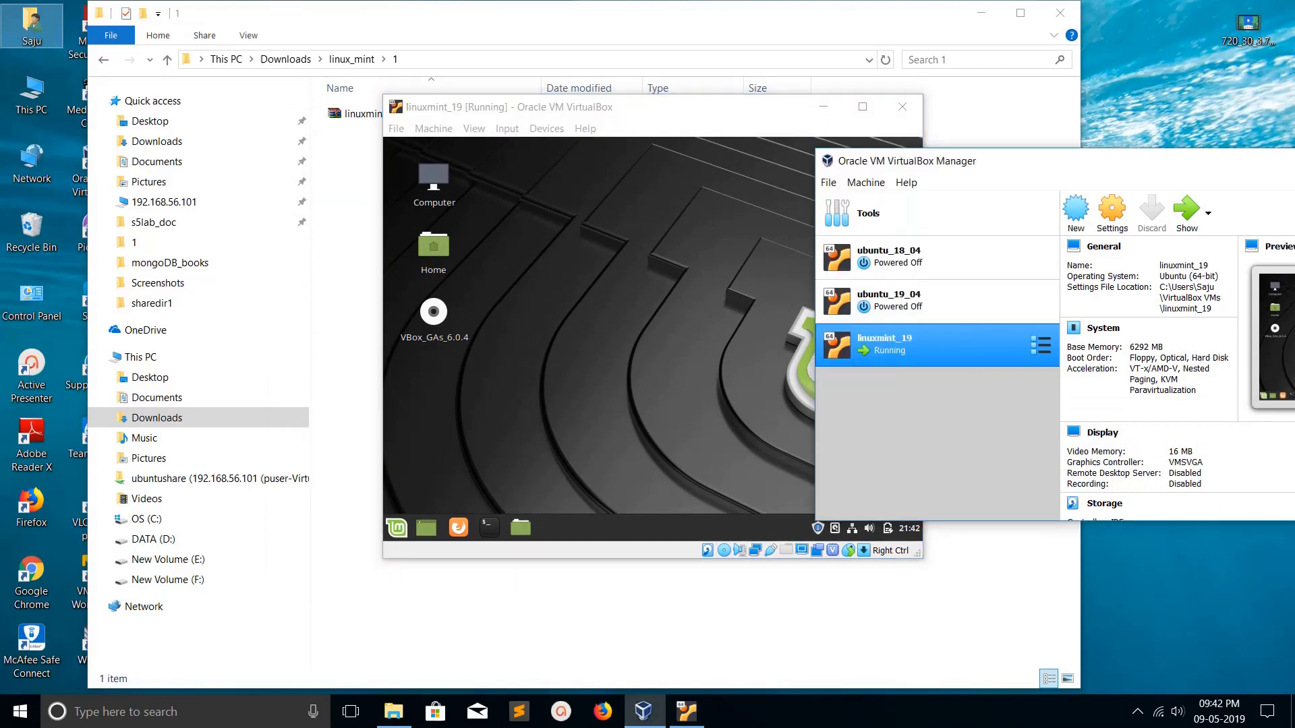